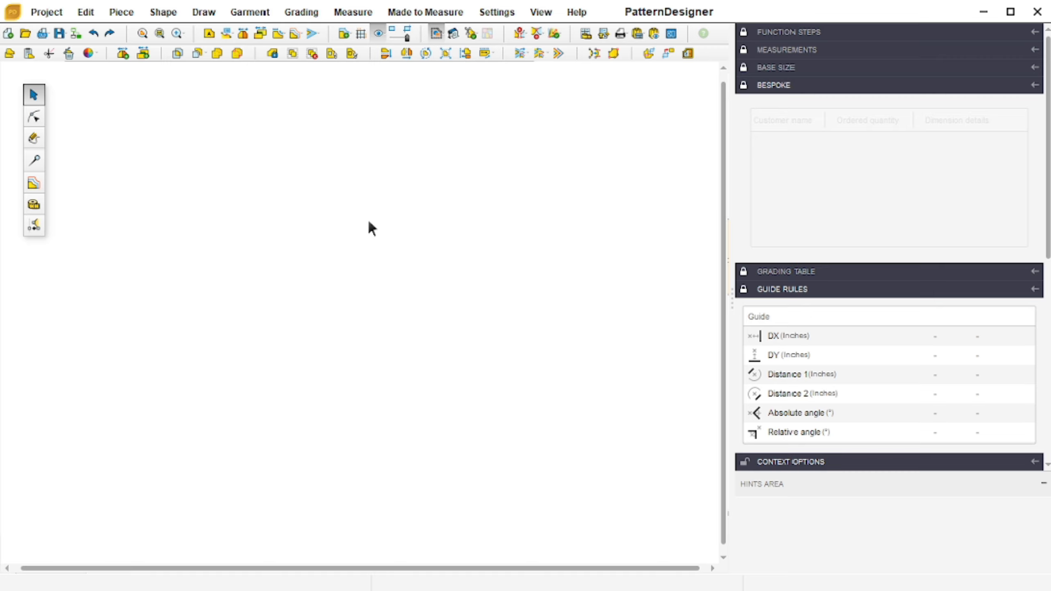
# - Open the model file yt7.gemx from the Desktop folder
pyautogui.click(46, 11)
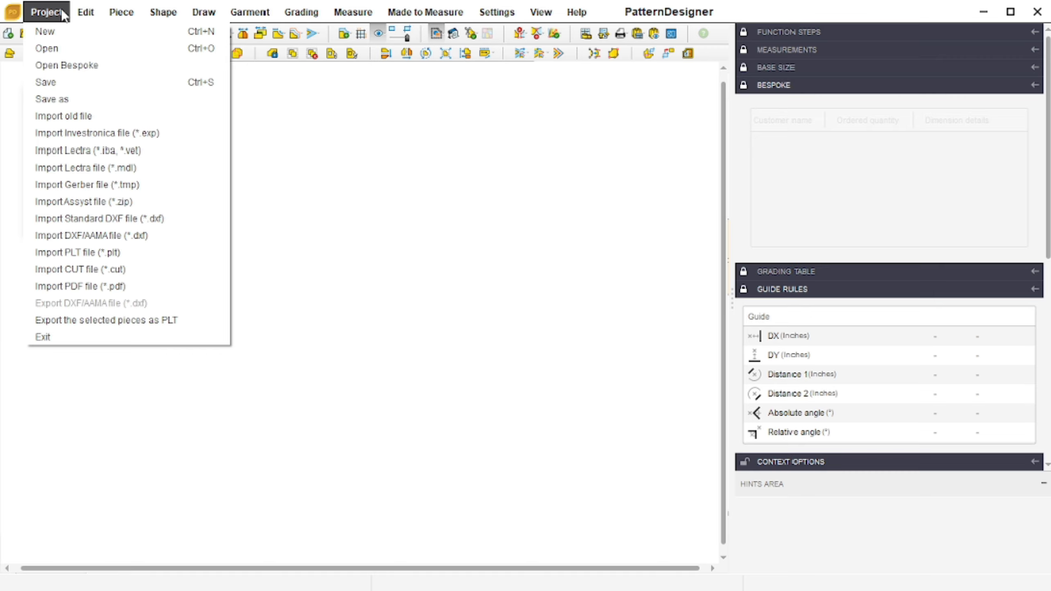
pyautogui.click(62, 49)
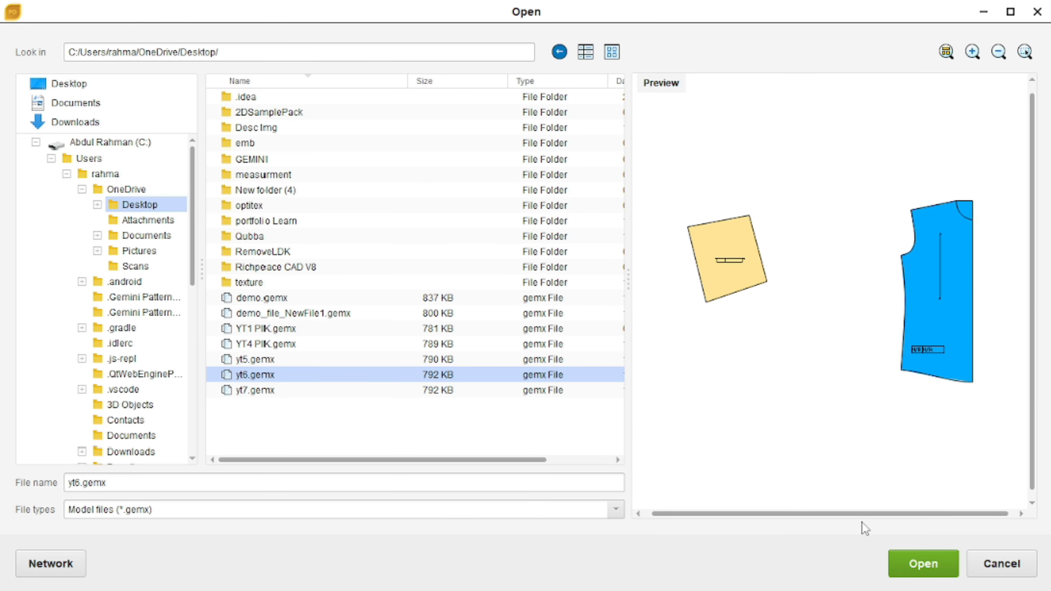
pyautogui.click(254, 391)
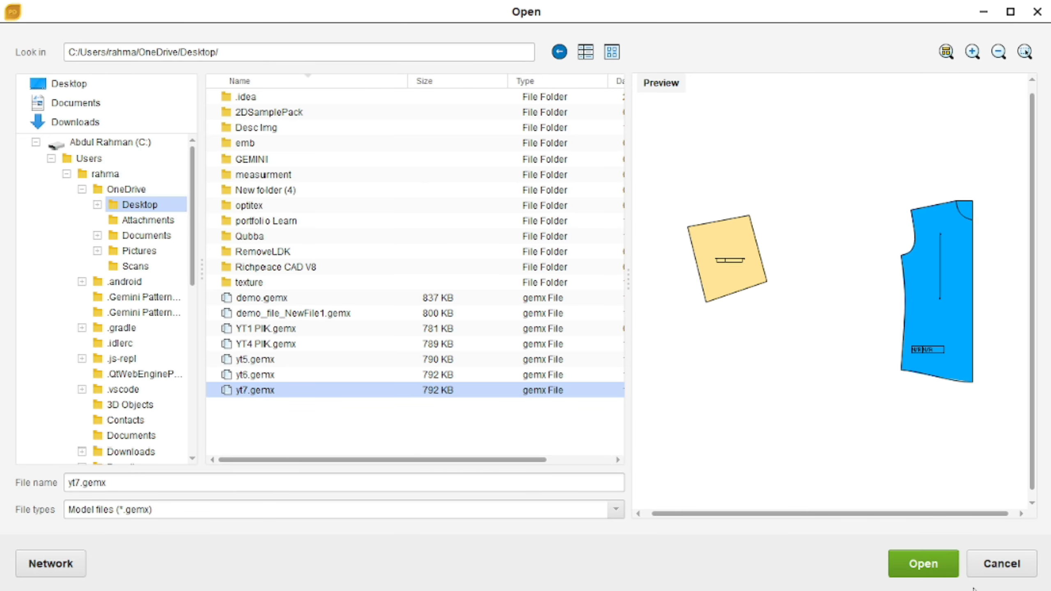
pyautogui.click(924, 563)
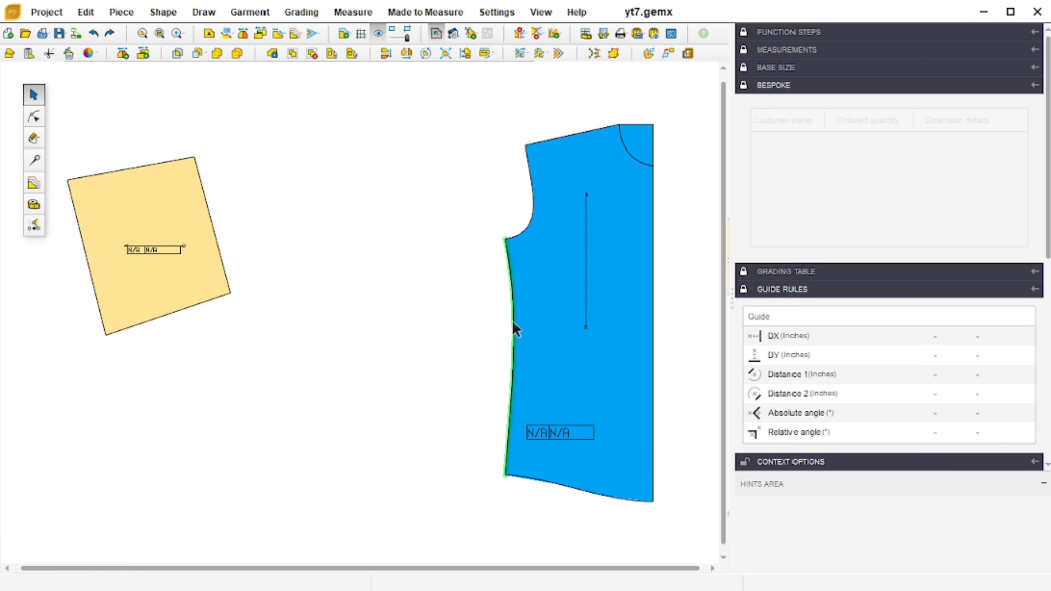
# - Delete the tan four-sided piece beside the blue bodice piece
pyautogui.scroll(-2, 631, 194)
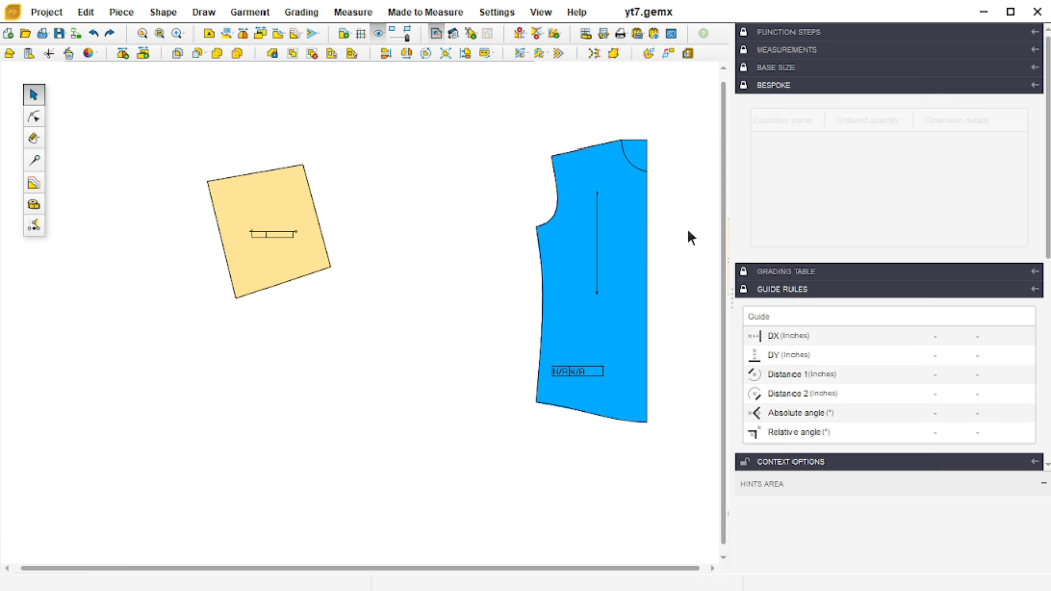
pyautogui.scroll(3, 688, 232)
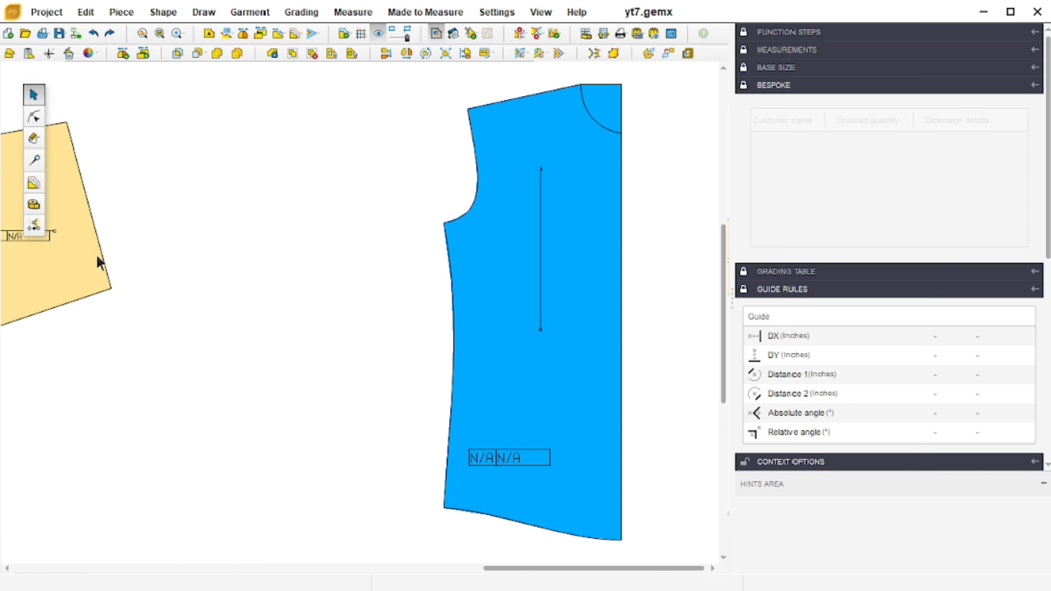
pyautogui.press('Delete')
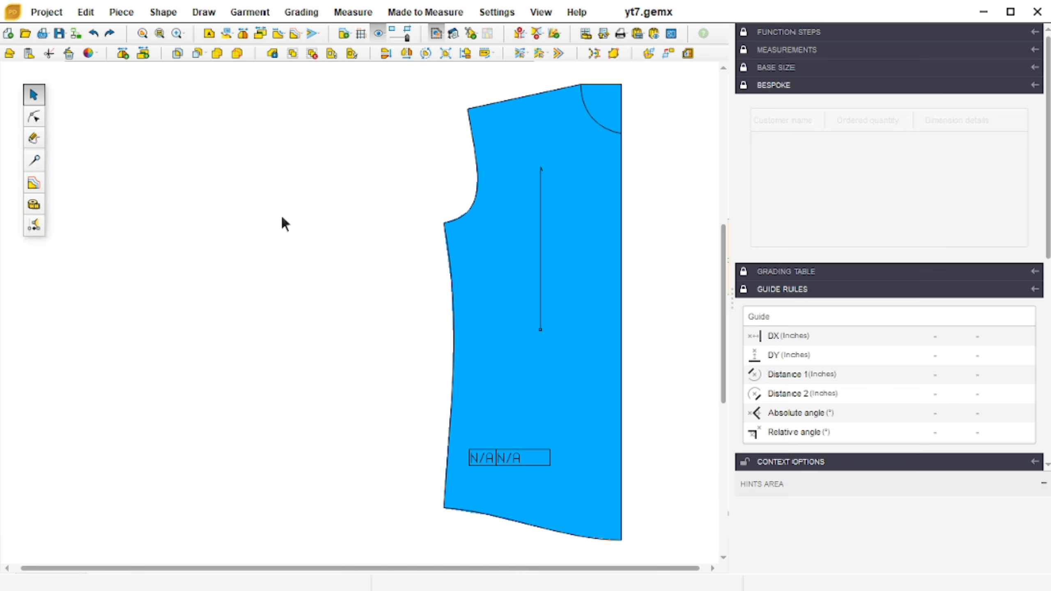
pyautogui.scroll(-1, 106, 196)
pyautogui.scroll(-1, 103, 190)
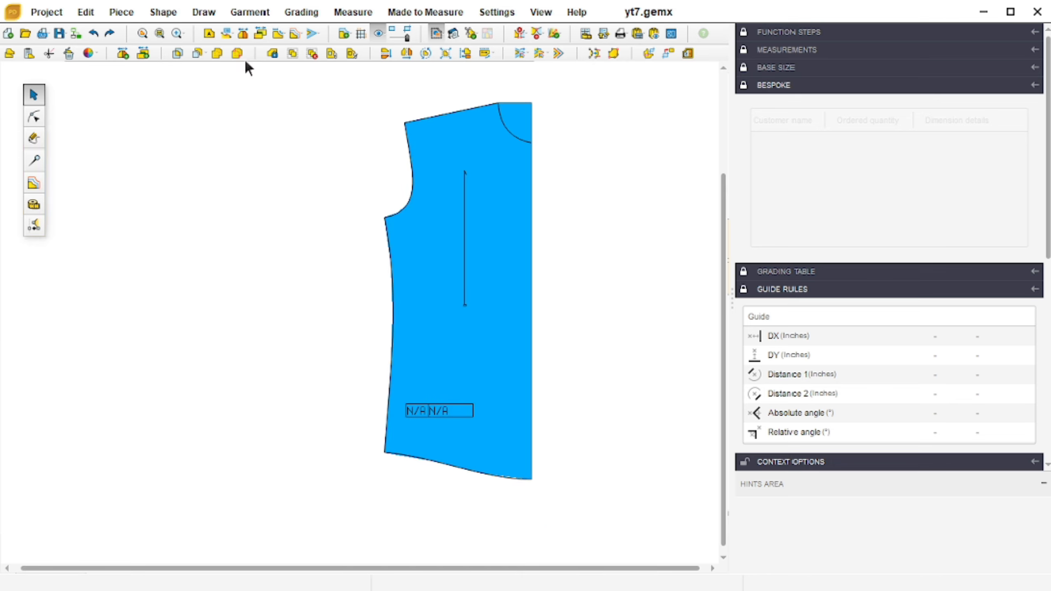
pyautogui.click(142, 34)
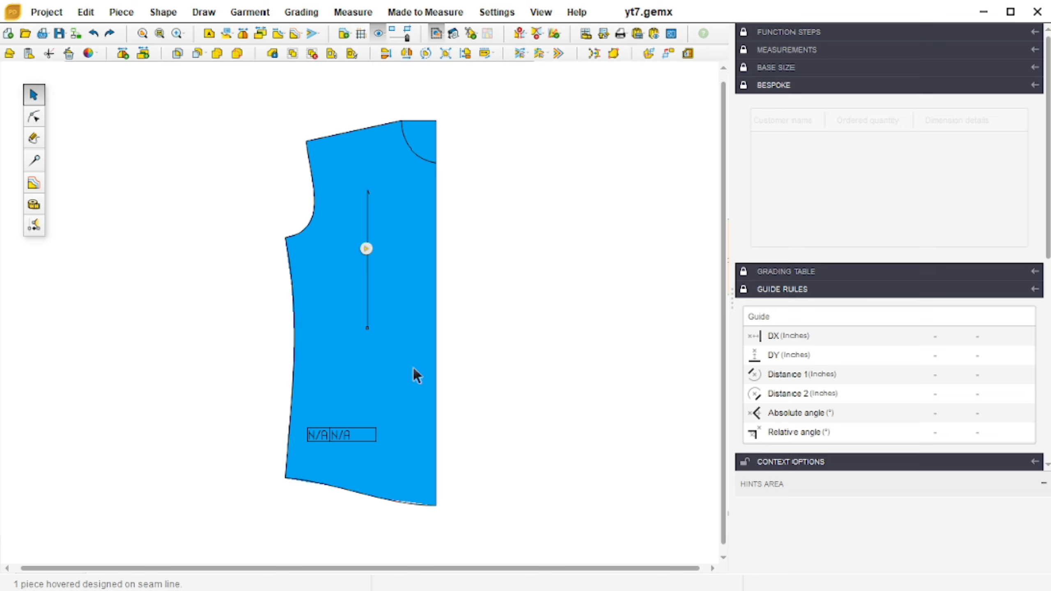
# - Create 14 technical points freehand, five inside the blue piece and nine scattered in the empty space around it
pyautogui.click(35, 162)
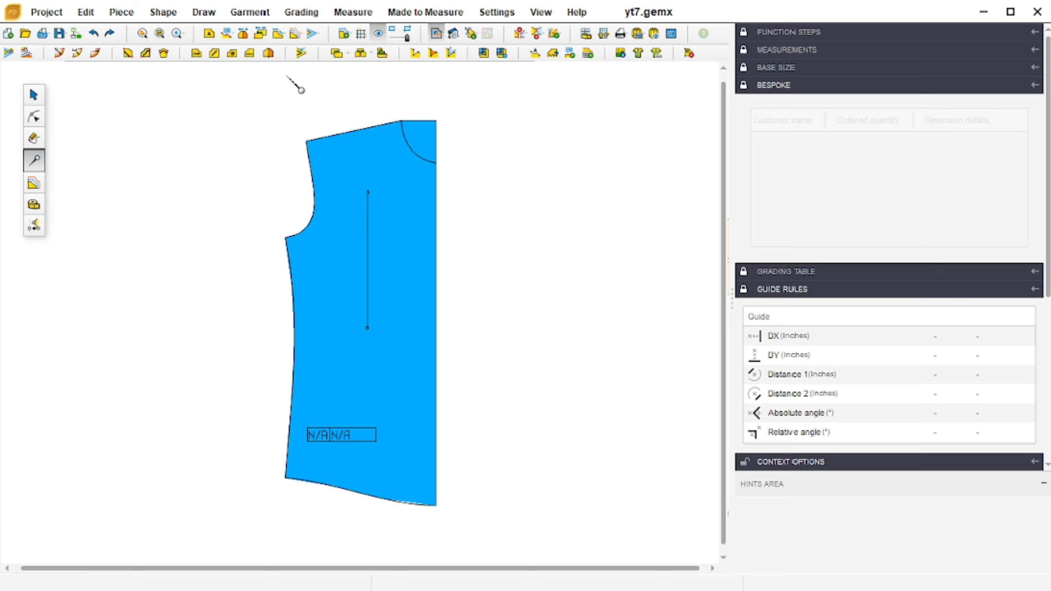
pyautogui.click(232, 54)
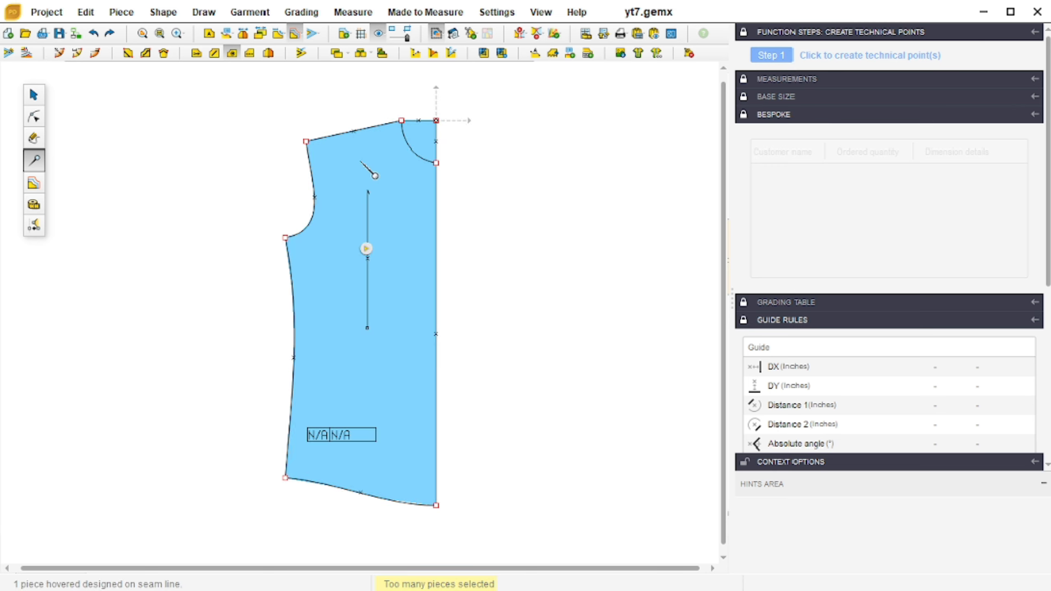
pyautogui.click(361, 160)
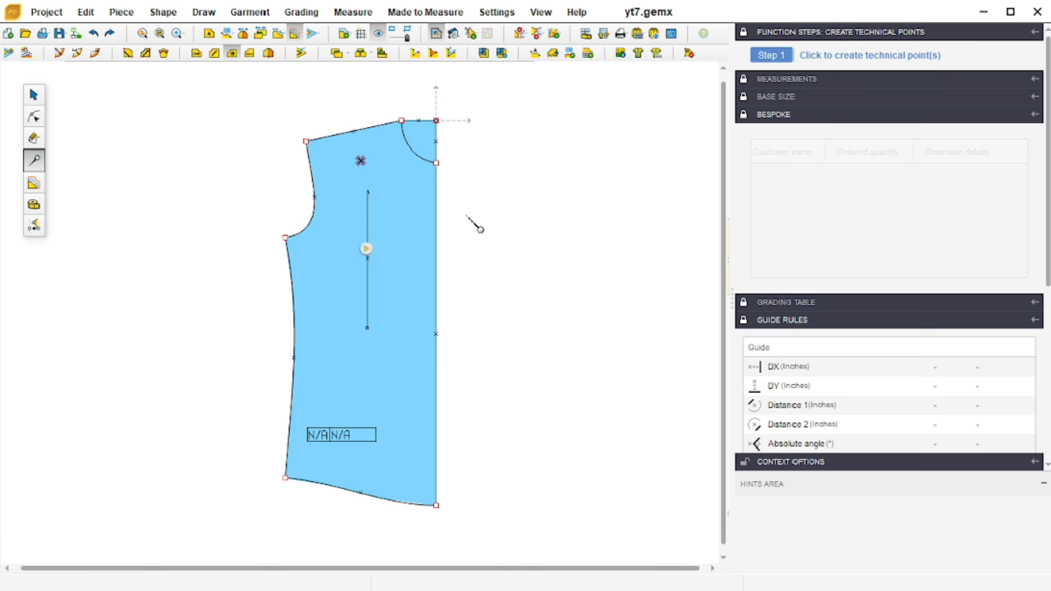
pyautogui.click(480, 176)
pyautogui.click(116, 175)
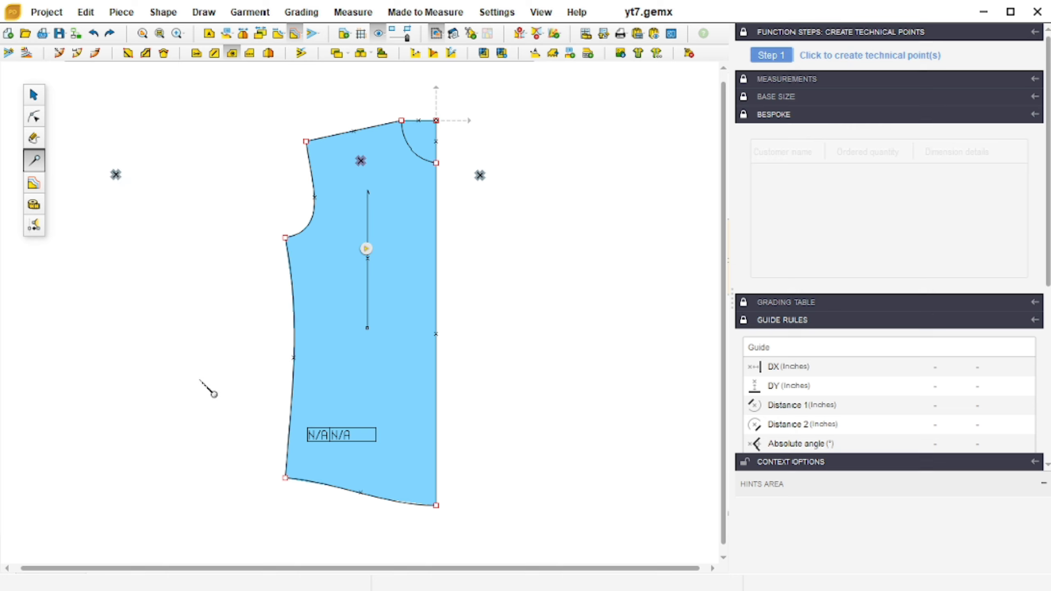
pyautogui.click(185, 426)
pyautogui.click(529, 368)
pyautogui.click(157, 288)
pyautogui.click(250, 135)
pyautogui.click(578, 299)
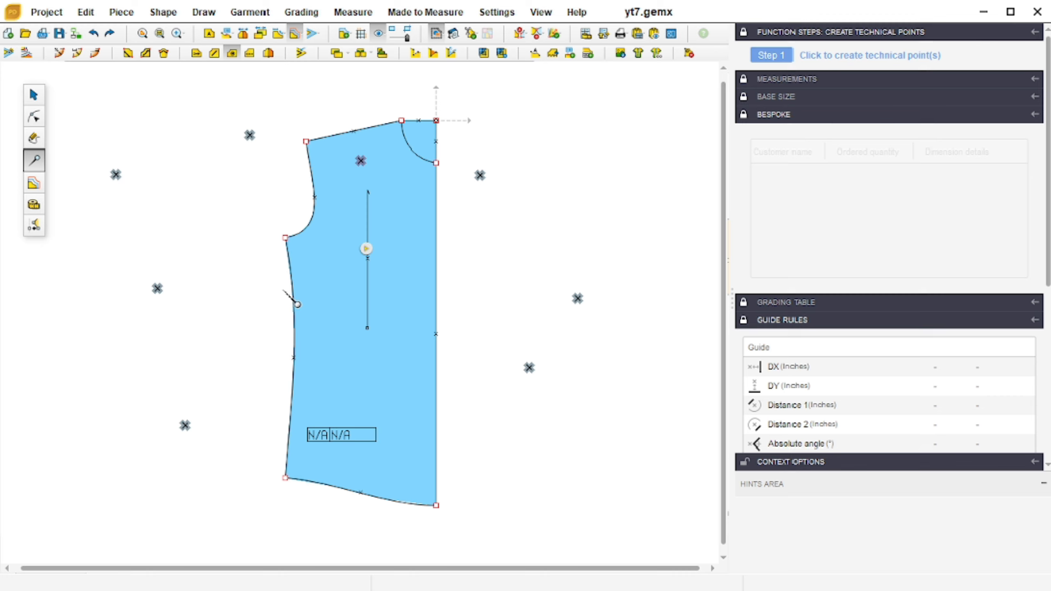
pyautogui.click(210, 290)
pyautogui.click(322, 285)
pyautogui.click(385, 371)
pyautogui.click(354, 210)
pyautogui.click(414, 243)
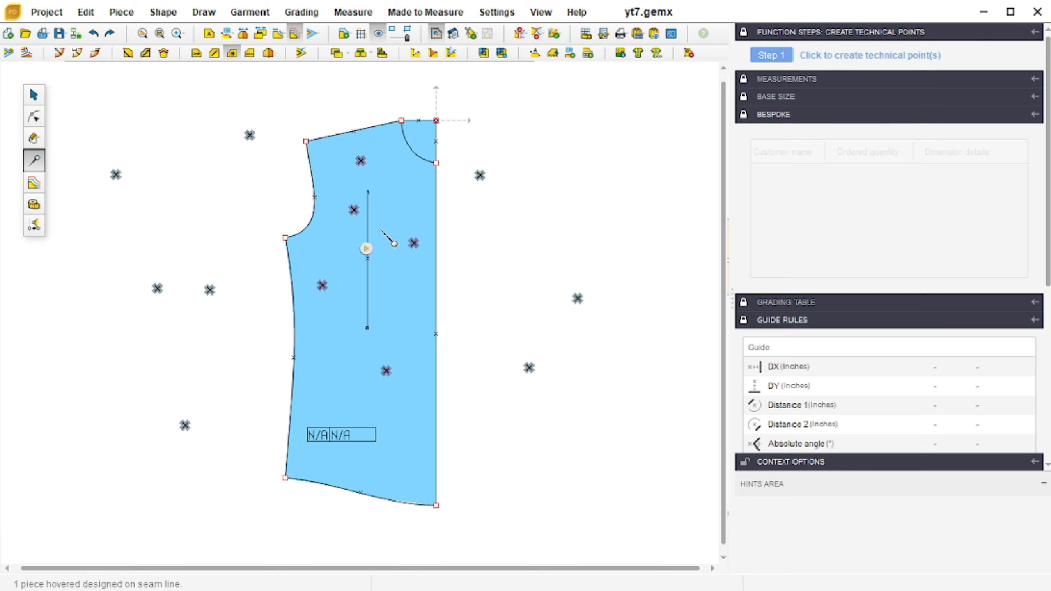
pyautogui.click(491, 261)
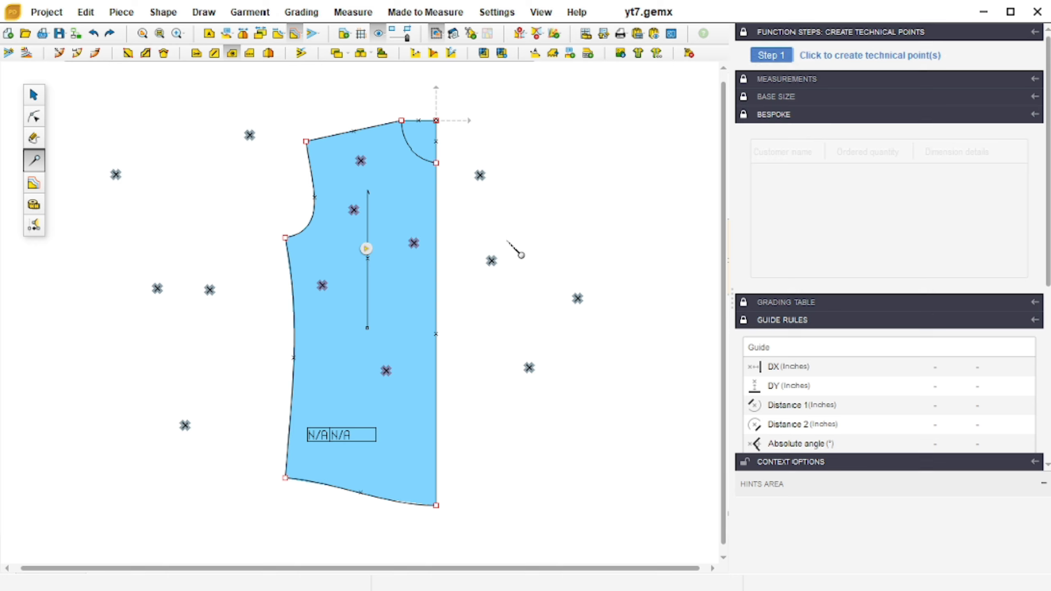
pyautogui.press('Escape')
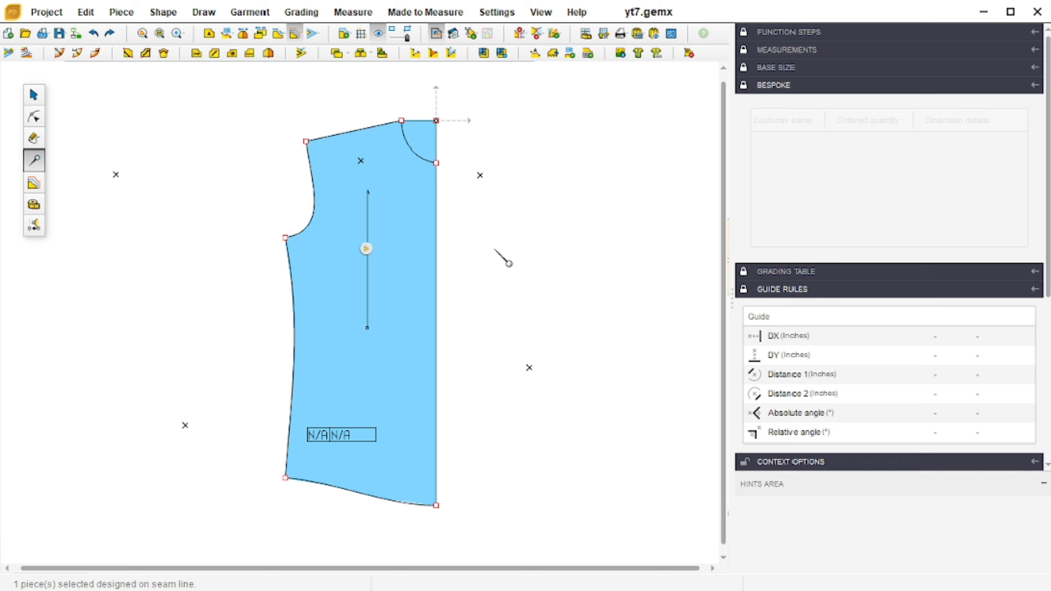
# - Delete the remaining technical points inside and around the blue piece
pyautogui.moveTo(517, 363); pyautogui.dragTo(563, 437)
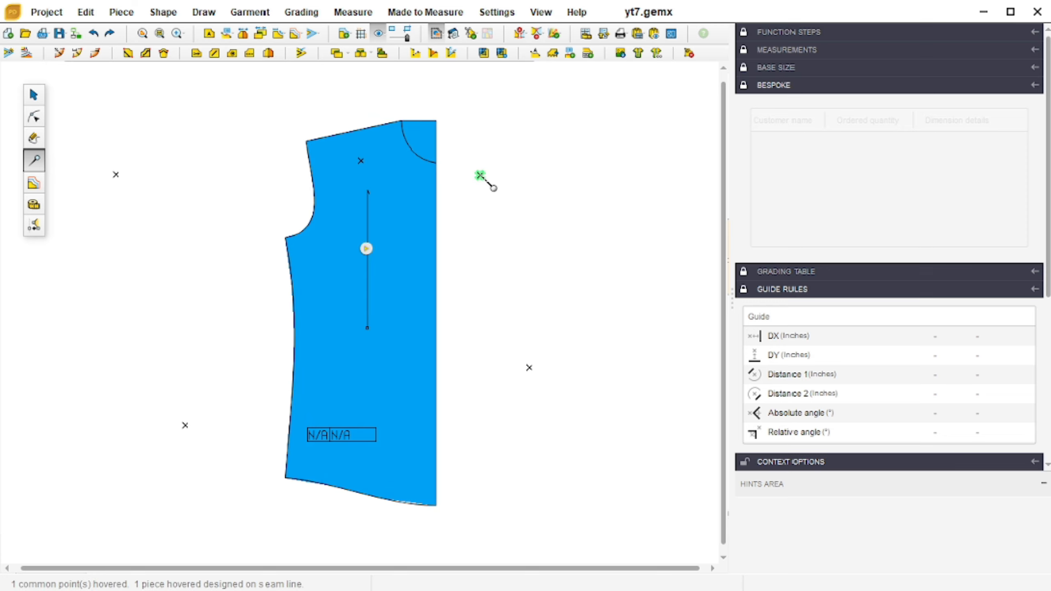
pyautogui.click(480, 175)
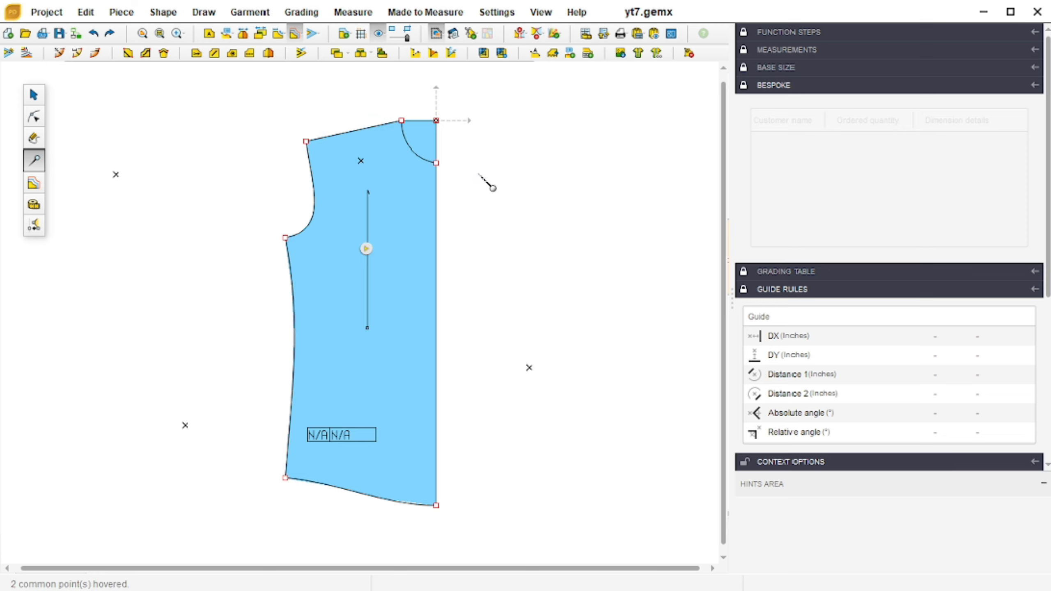
pyautogui.click(528, 368)
pyautogui.click(361, 160)
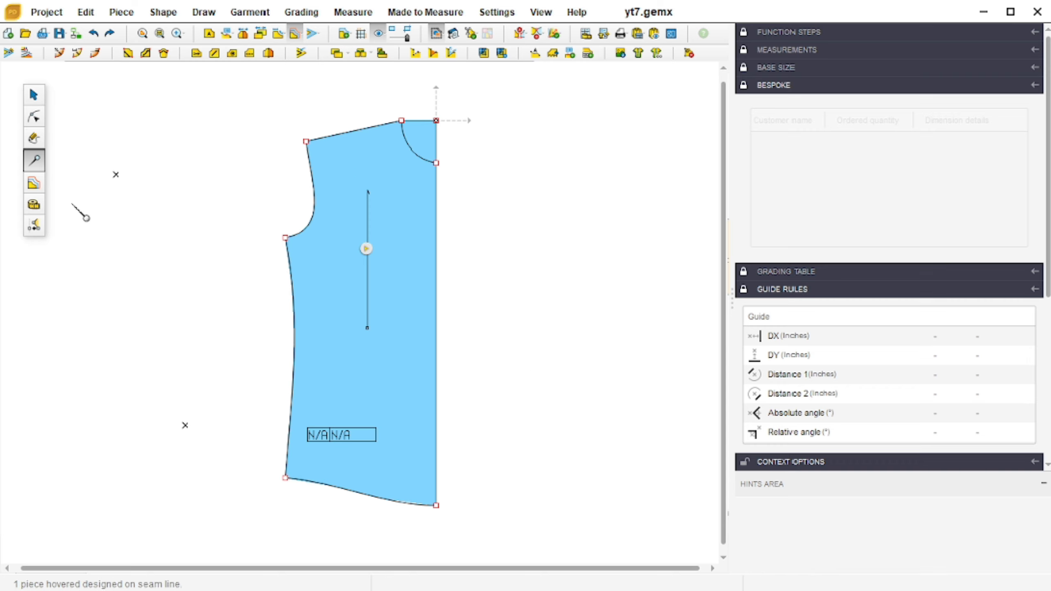
pyautogui.click(116, 175)
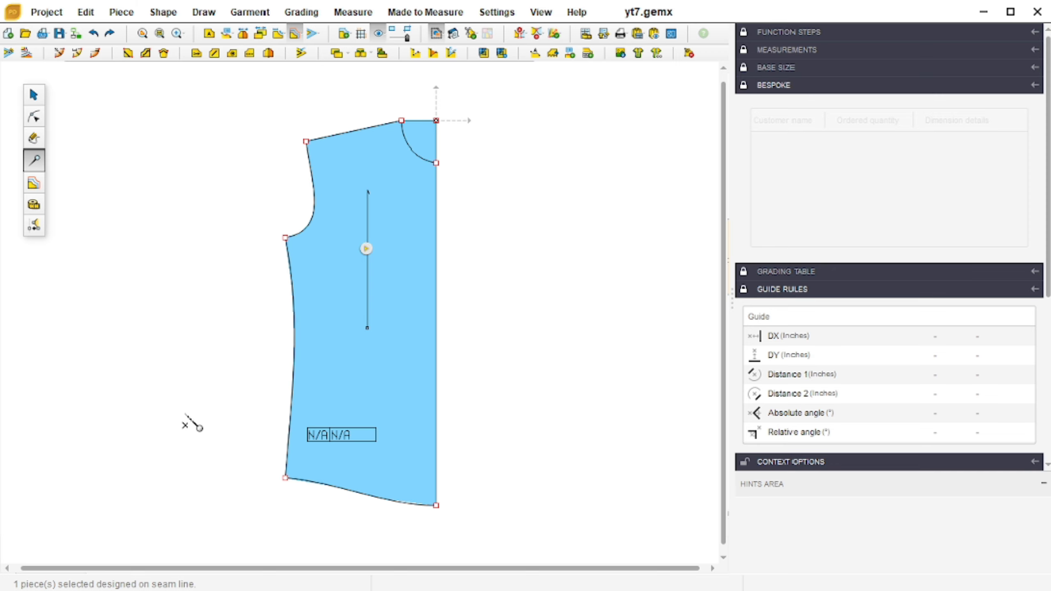
pyautogui.click(185, 425)
# - Create five technical points inside the blue piece: four in a square around the grain line and one on the line just below them
pyautogui.click(232, 54)
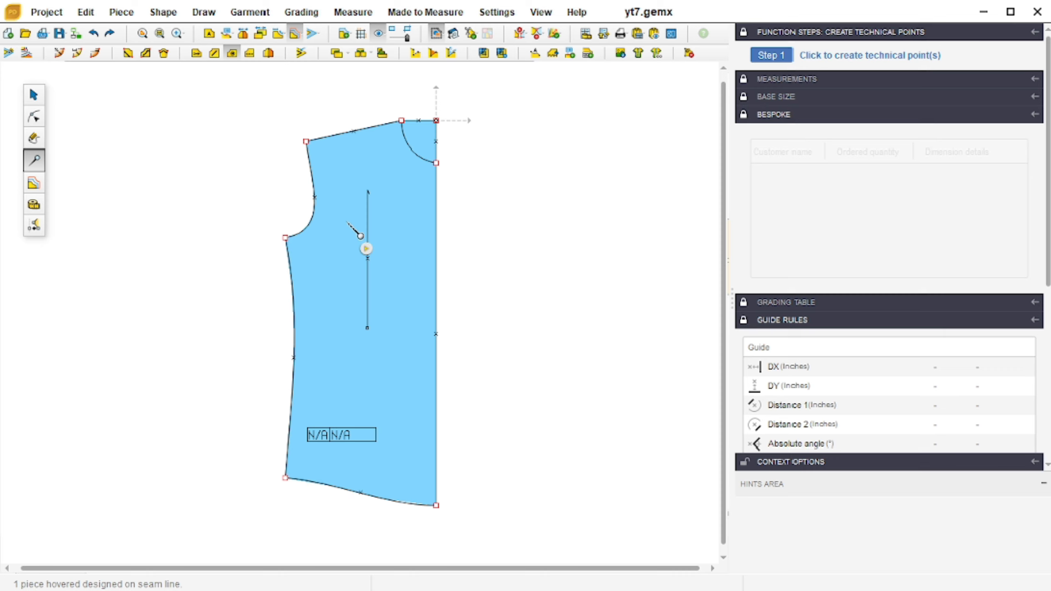
pyautogui.click(342, 214)
pyautogui.click(390, 215)
pyautogui.click(340, 263)
pyautogui.click(390, 262)
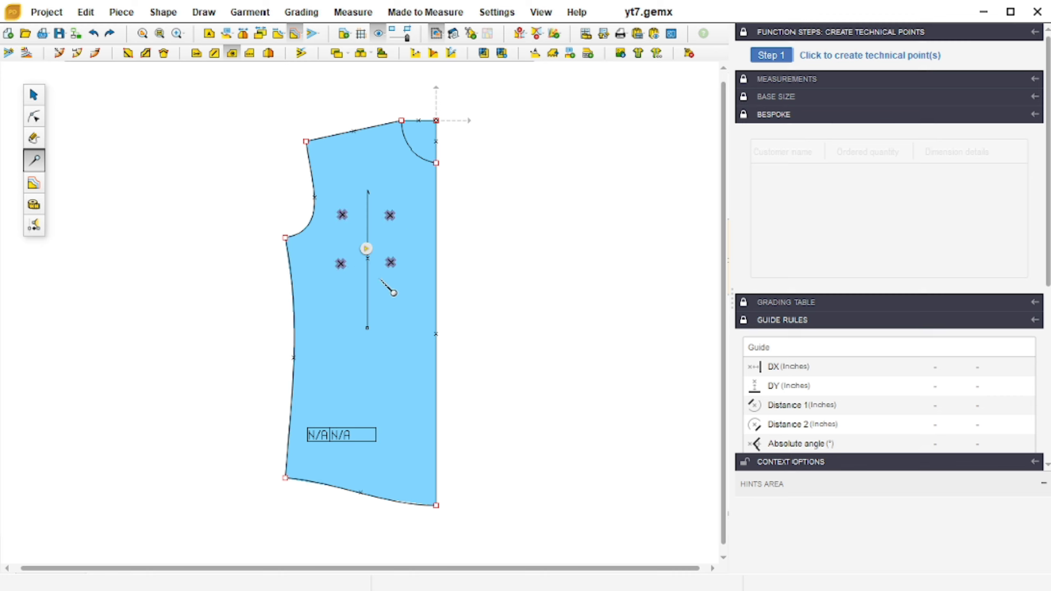
pyautogui.click(367, 278)
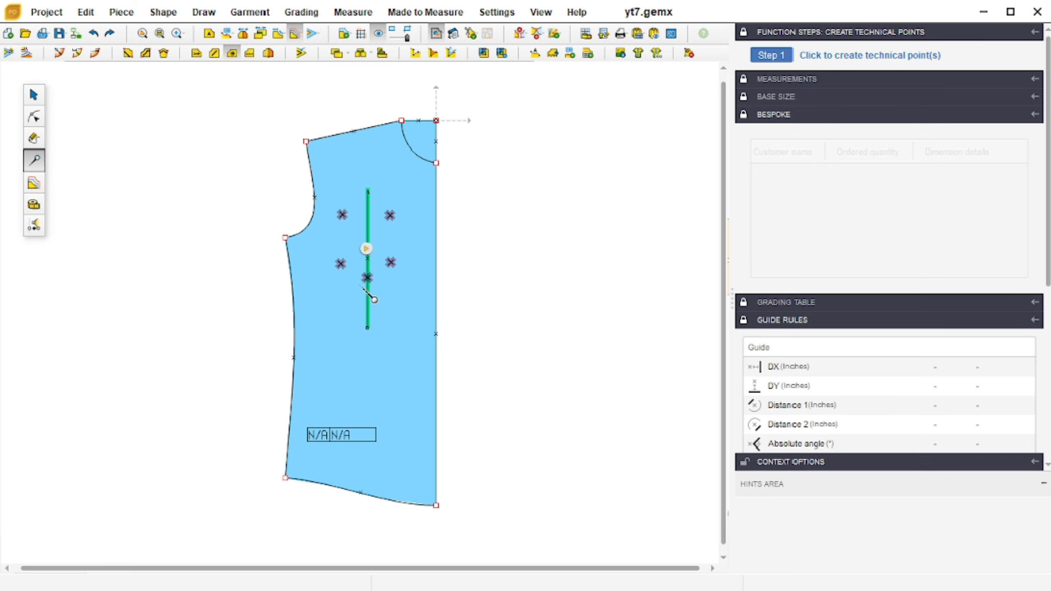
pyautogui.click(35, 96)
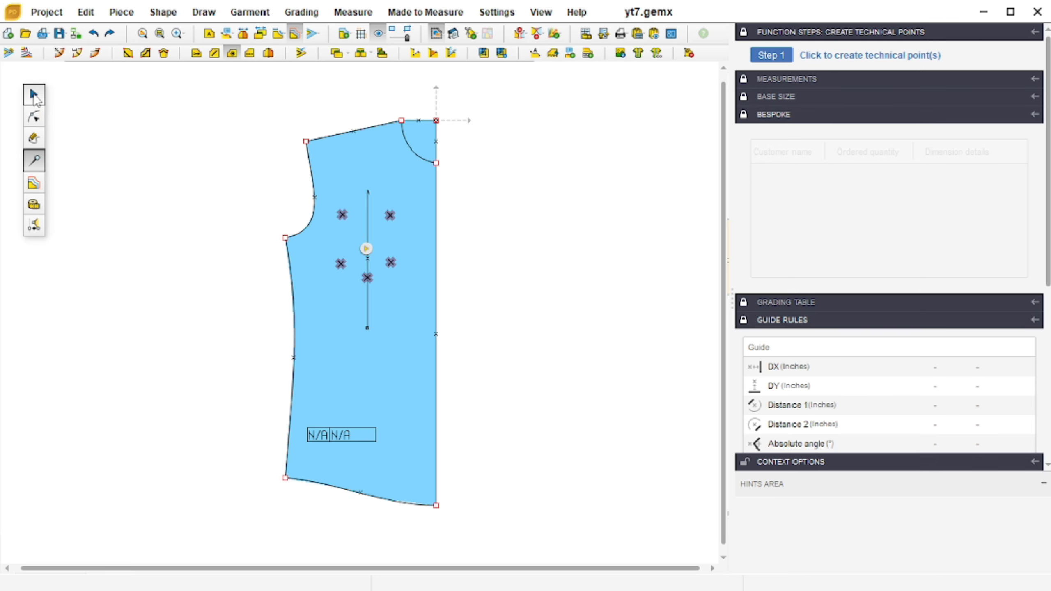
pyautogui.click(34, 160)
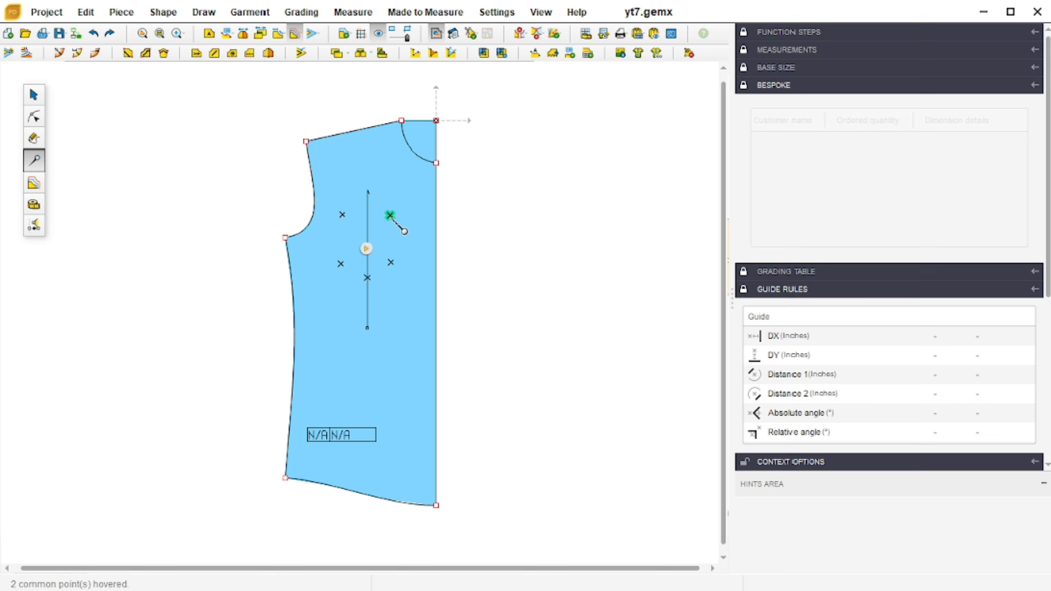
# - Move the upper technical point nearest the straight centre edge to X -2.5 and Y -8 inches from the origin
pyautogui.click(388, 216)
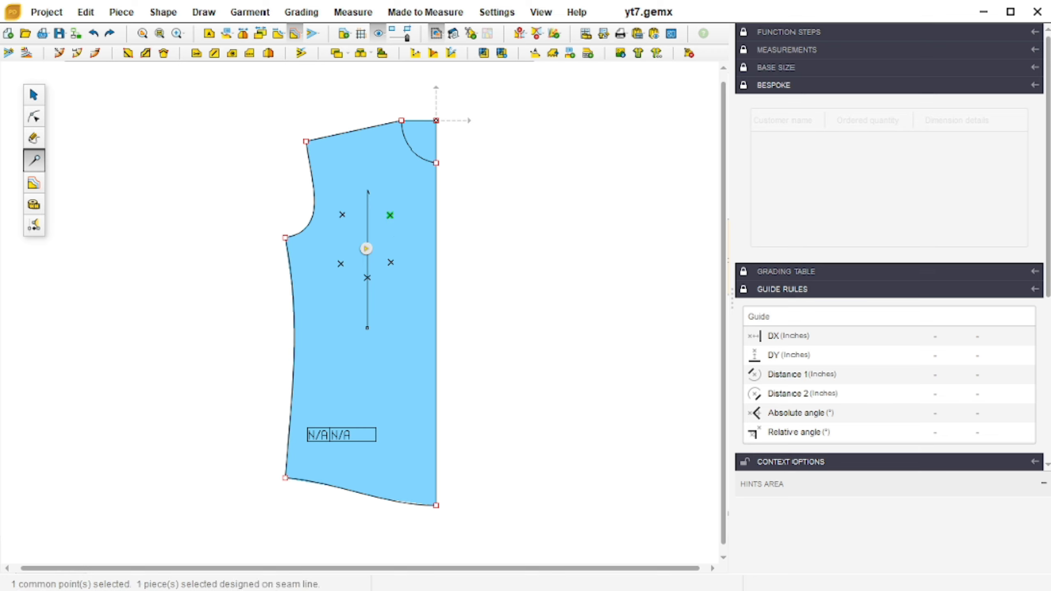
pyautogui.scroll(-3, 871, 373)
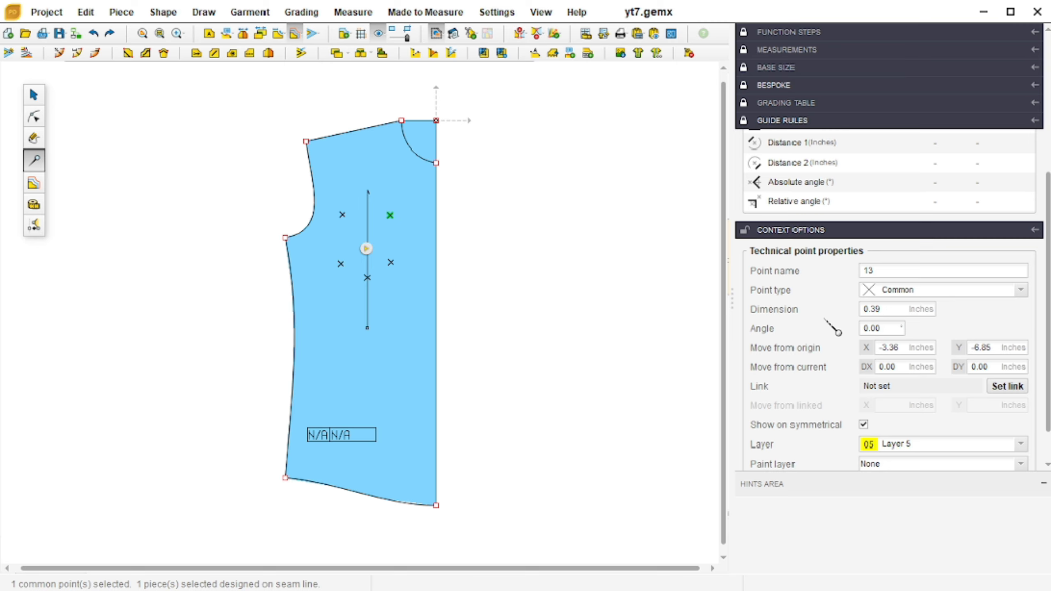
pyautogui.click(911, 347)
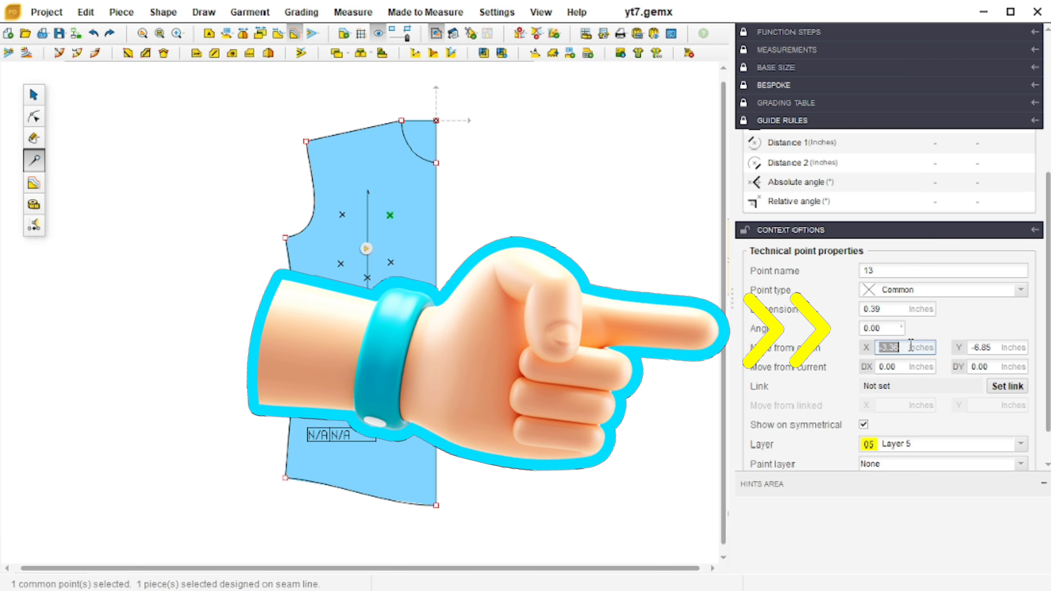
pyautogui.write('-2.5')
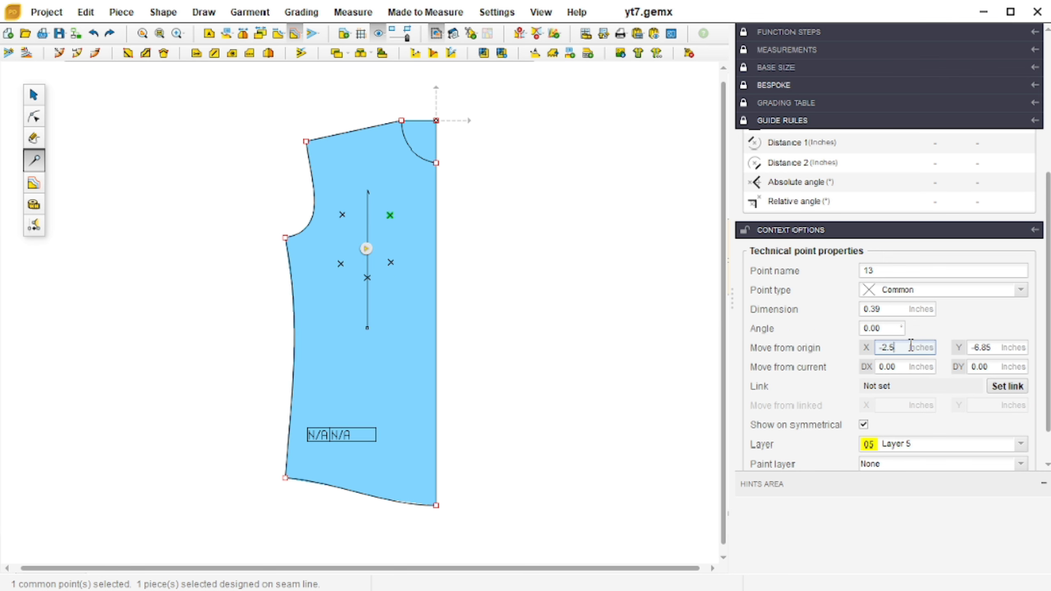
pyautogui.press('Return')
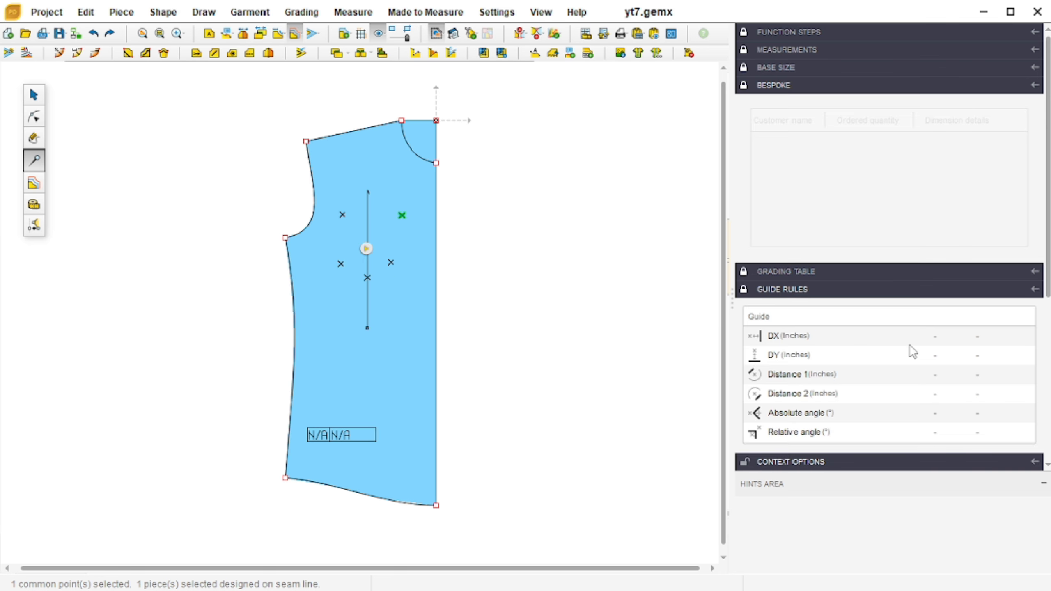
pyautogui.doubleClick(998, 305)
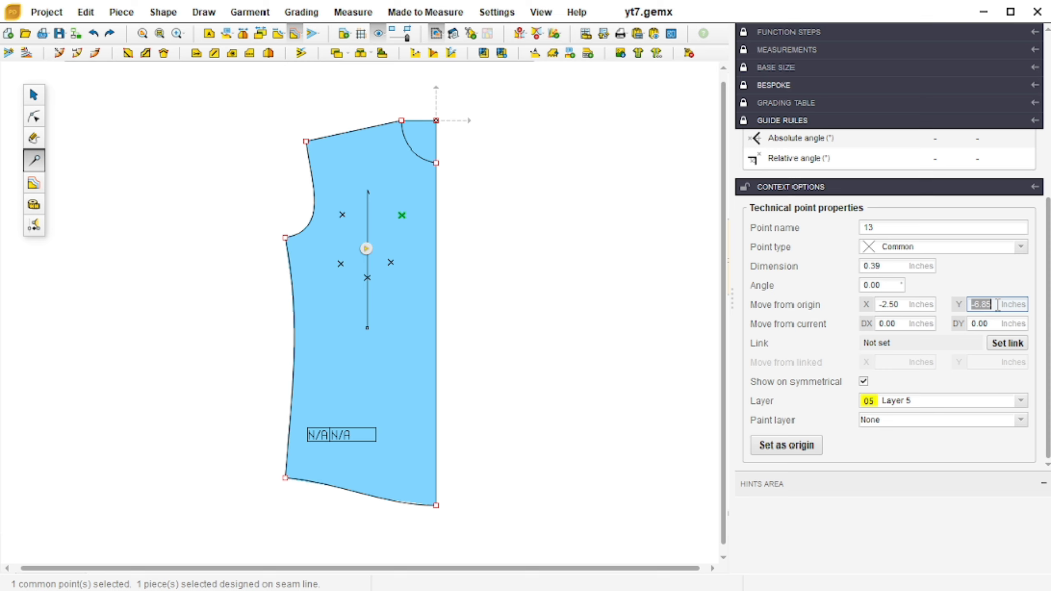
pyautogui.write('-8')
pyautogui.press('Return')
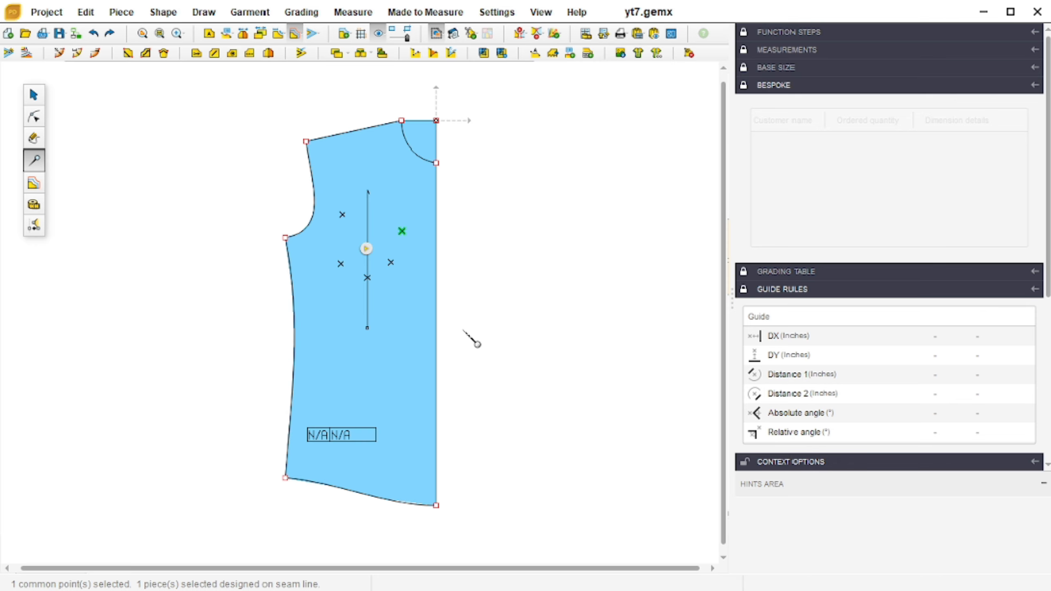
# - Move the upper technical point nearest the armhole to X -7 and Y -8 inches from the origin
pyautogui.click(343, 215)
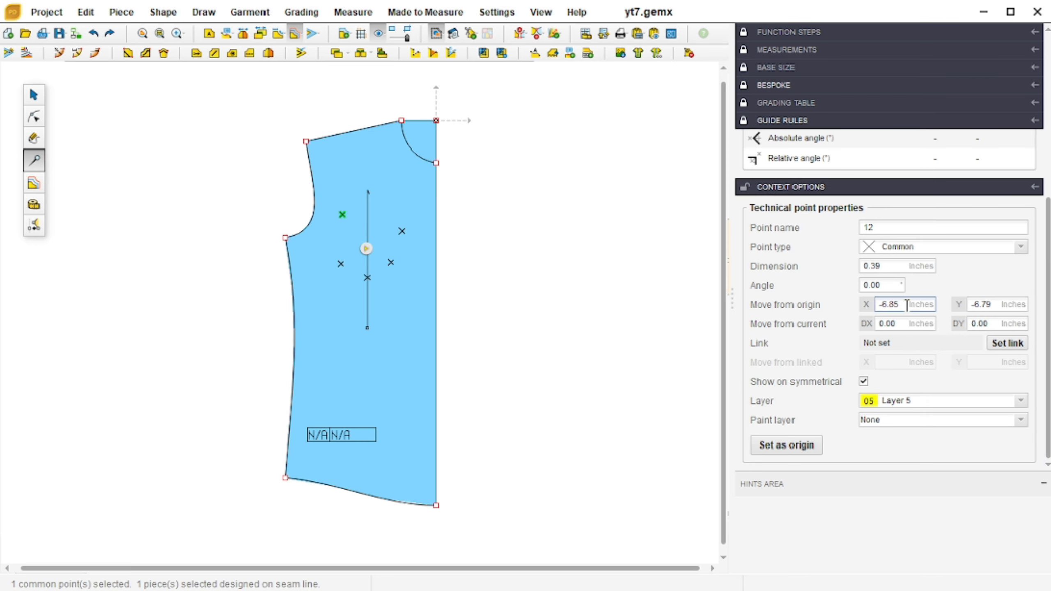
pyautogui.doubleClick(905, 306)
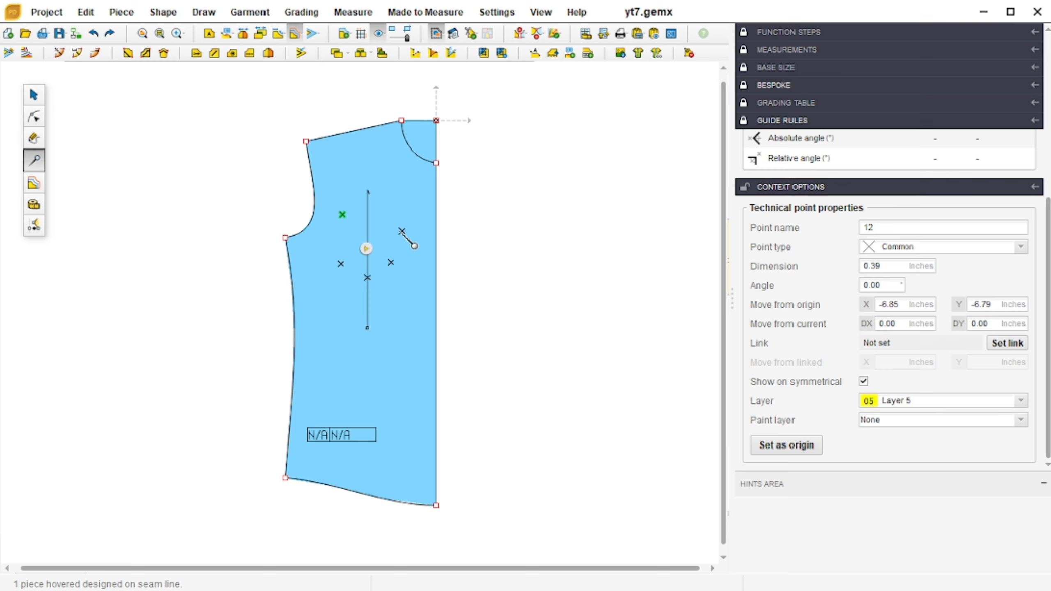
pyautogui.click(905, 304)
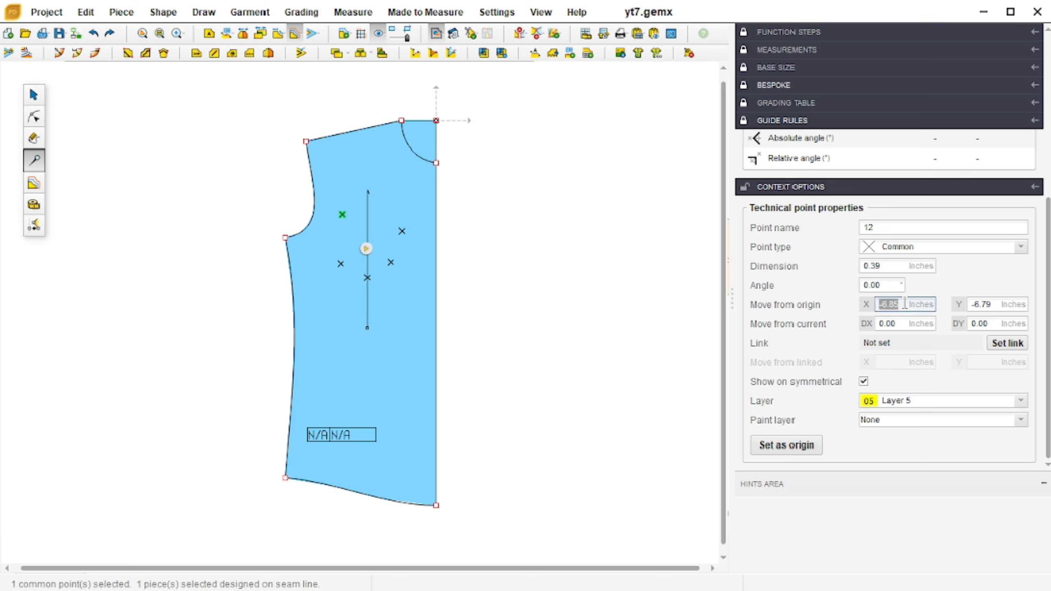
pyautogui.press('BackSpace')
pyautogui.write('-7')
pyautogui.press('Return')
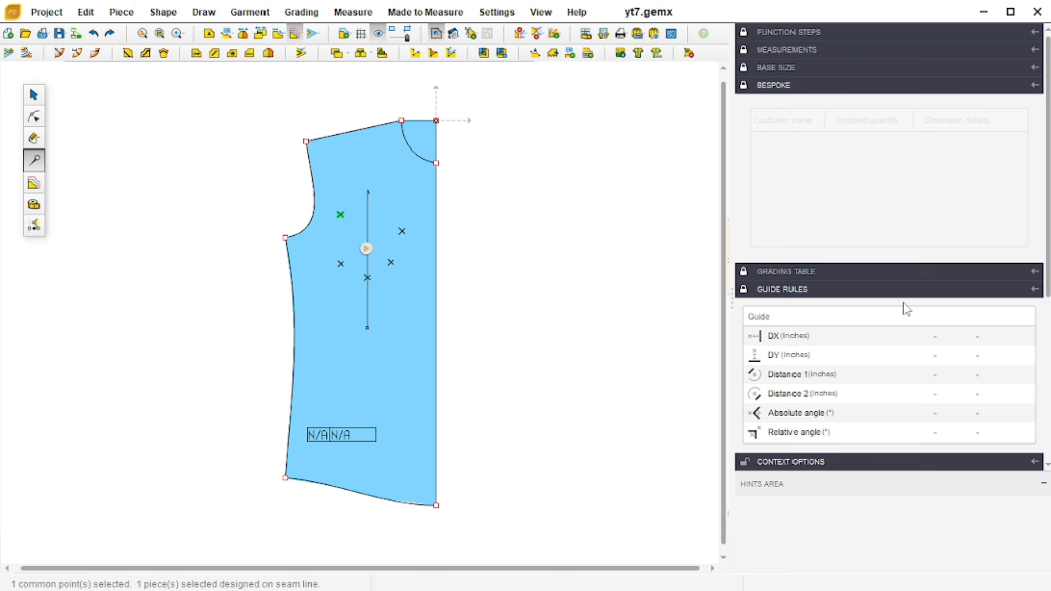
pyautogui.doubleClick(995, 305)
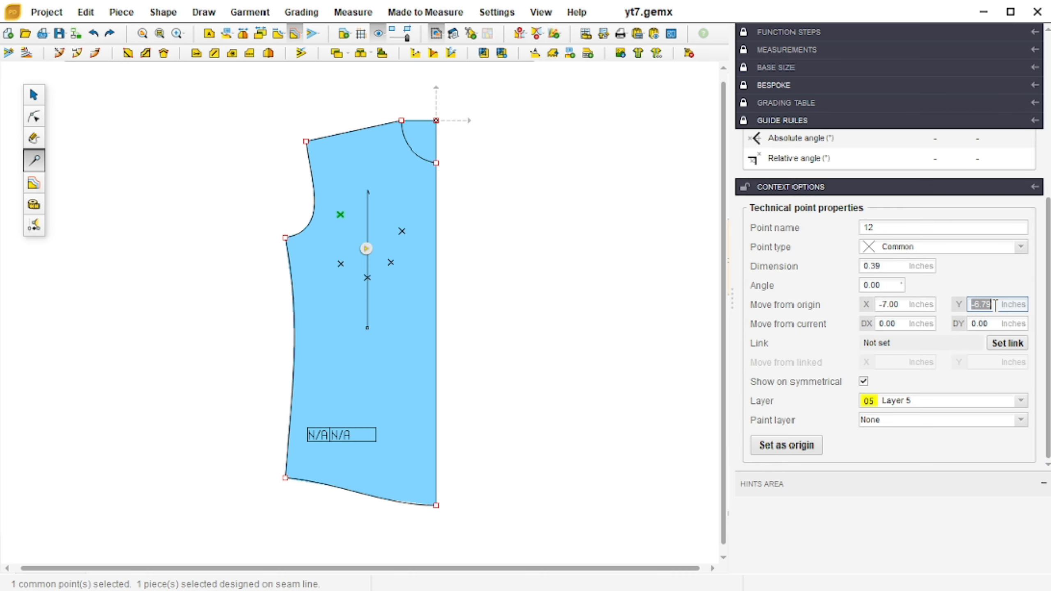
pyautogui.write('-8')
pyautogui.press('Return')
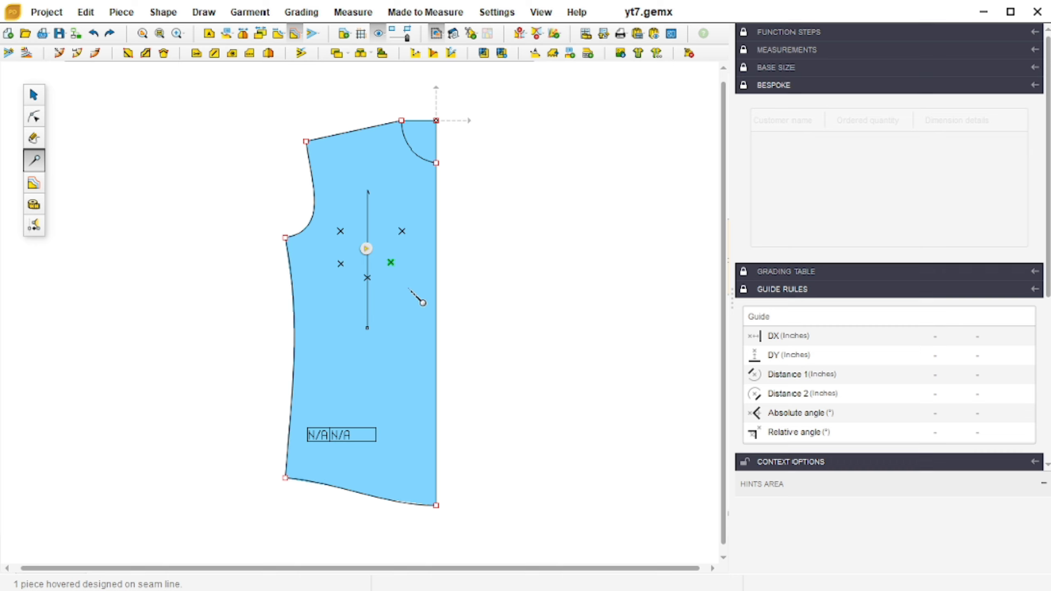
# - Move the technical point directly below it on the armhole side to X -7 and Y -15 inches from the origin
pyautogui.click(366, 307)
pyautogui.click(340, 264)
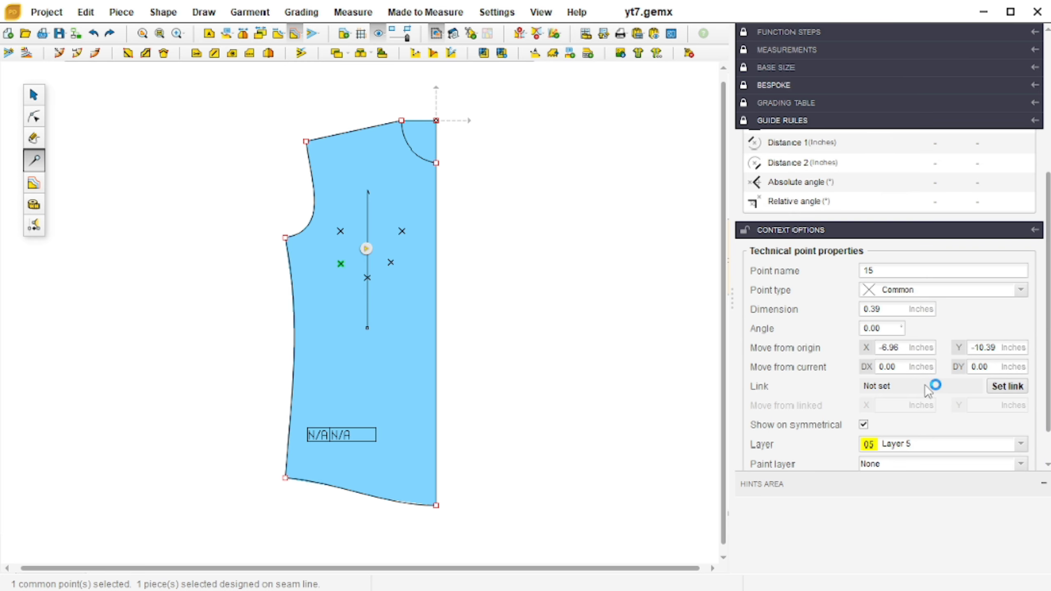
pyautogui.click(902, 351)
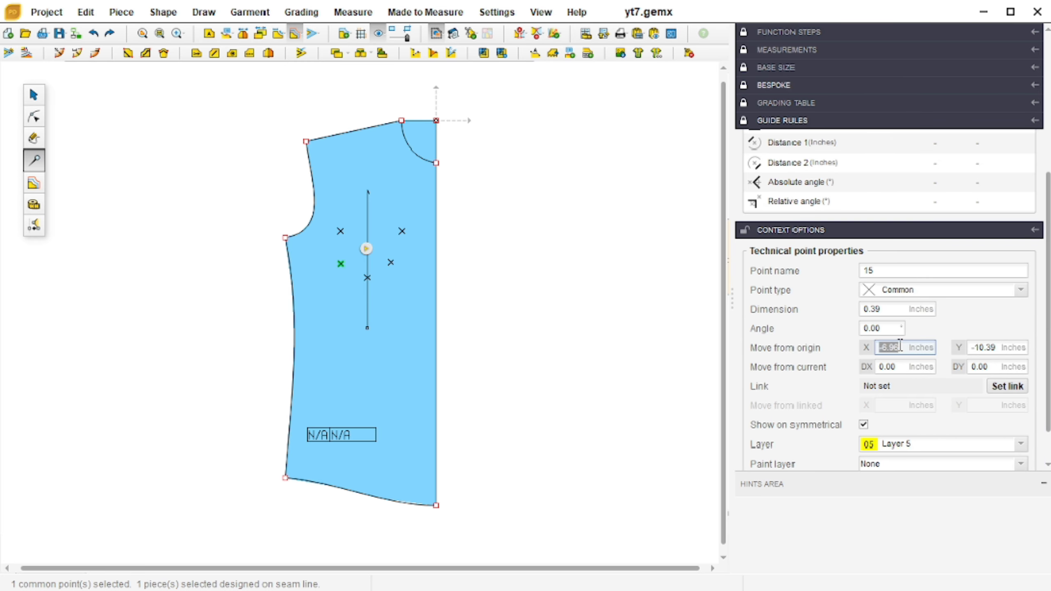
pyautogui.click(902, 349)
pyautogui.doubleClick(903, 349)
pyautogui.write('-15')
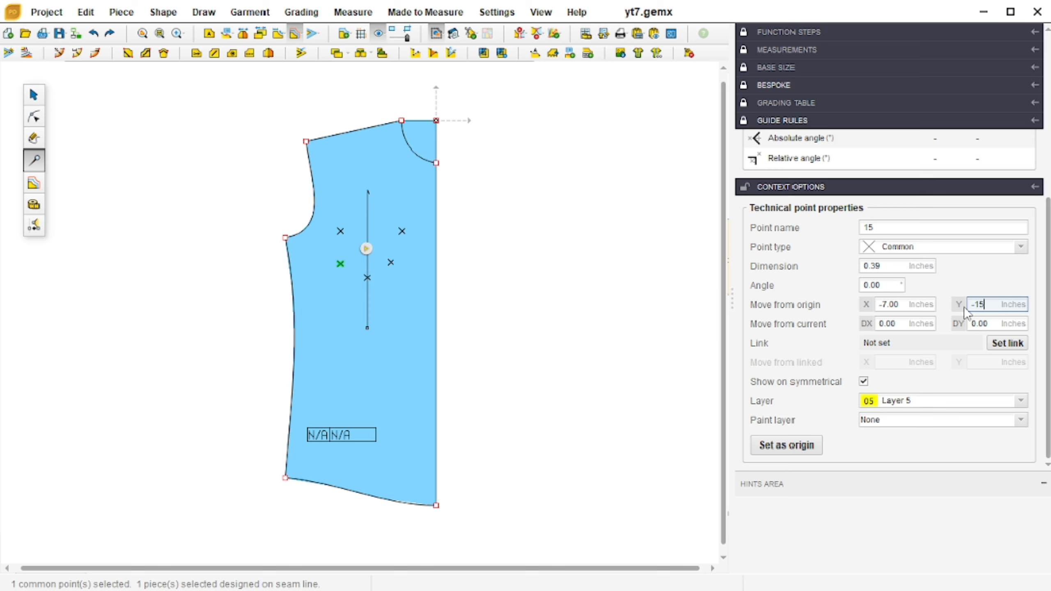
pyautogui.press('Return')
# - Move the lower technical point on the centre-edge side of the grain line to X -7 and Y -22 inches from the origin
pyautogui.click(390, 262)
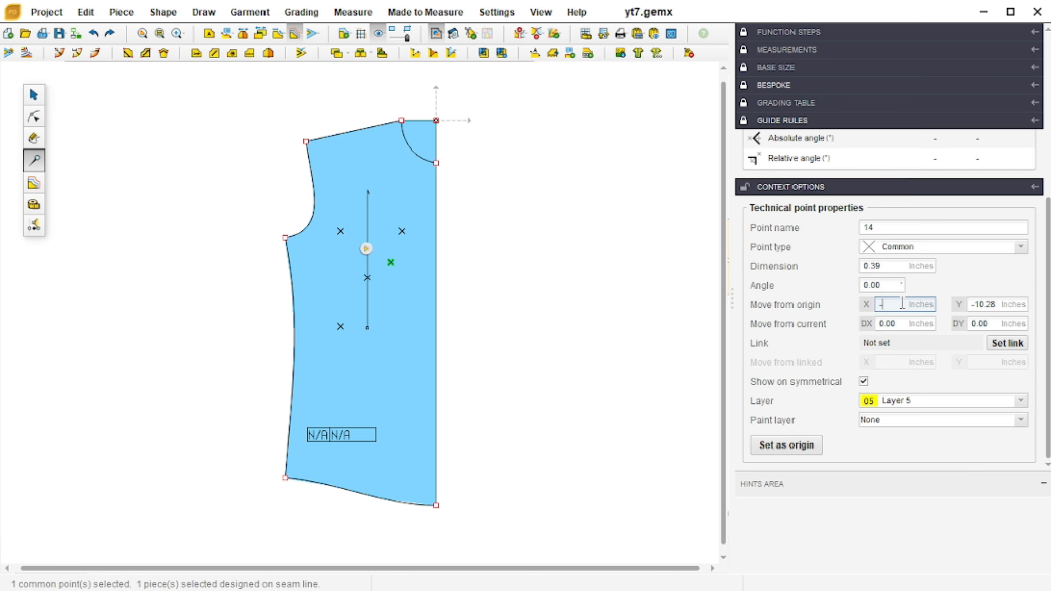
pyautogui.write('7')
pyautogui.press('Return')
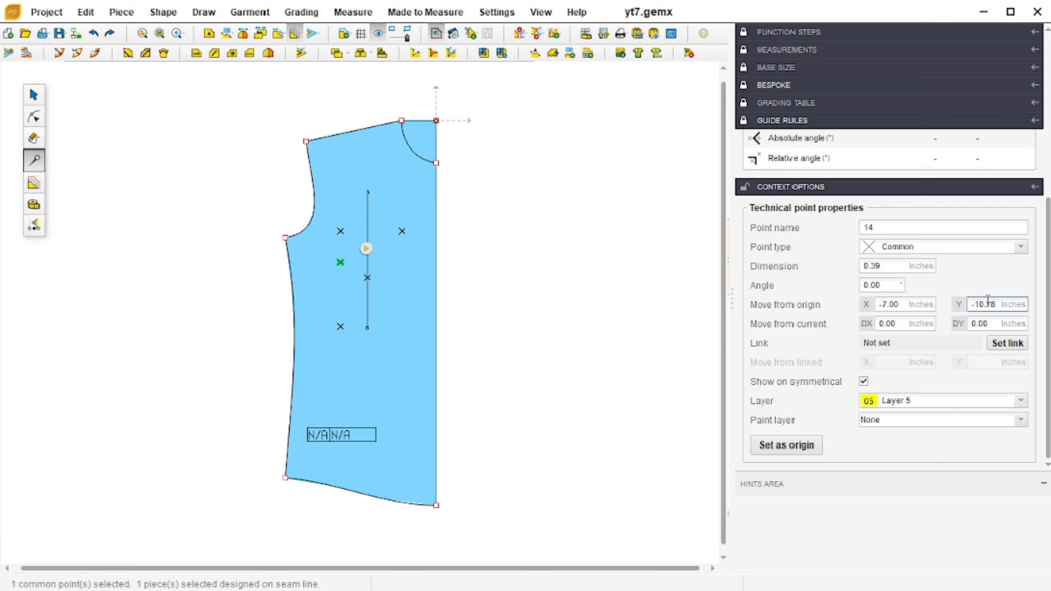
pyautogui.moveTo(970, 304); pyautogui.dragTo(1001, 305)
pyautogui.write('-22')
pyautogui.press('Return')
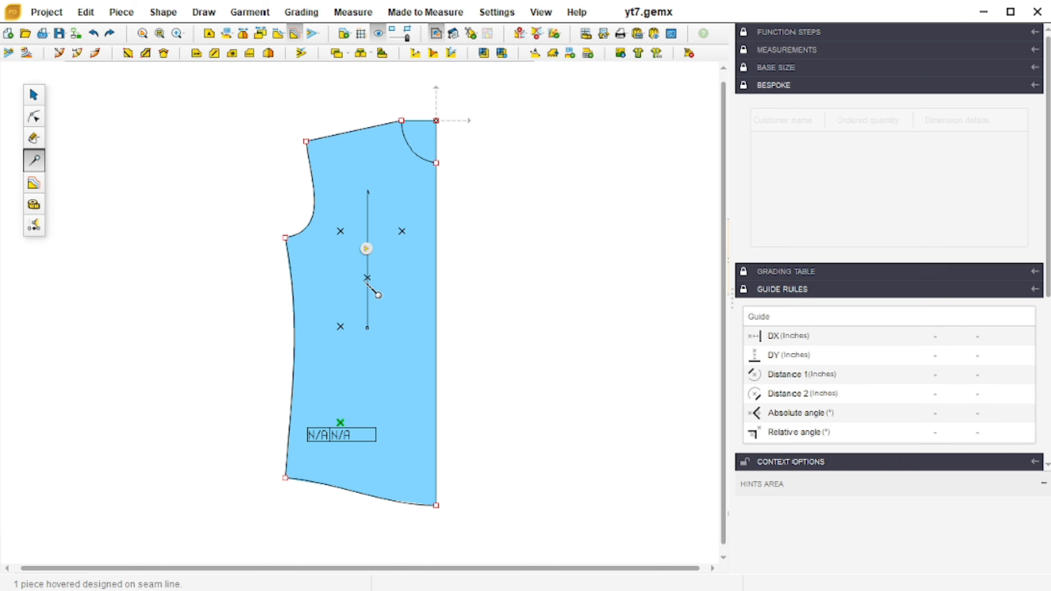
# - Create two technical lines: a horizontal one joining the two upper points and a vertical one joining the two lower armhole-side points
pyautogui.click(220, 56)
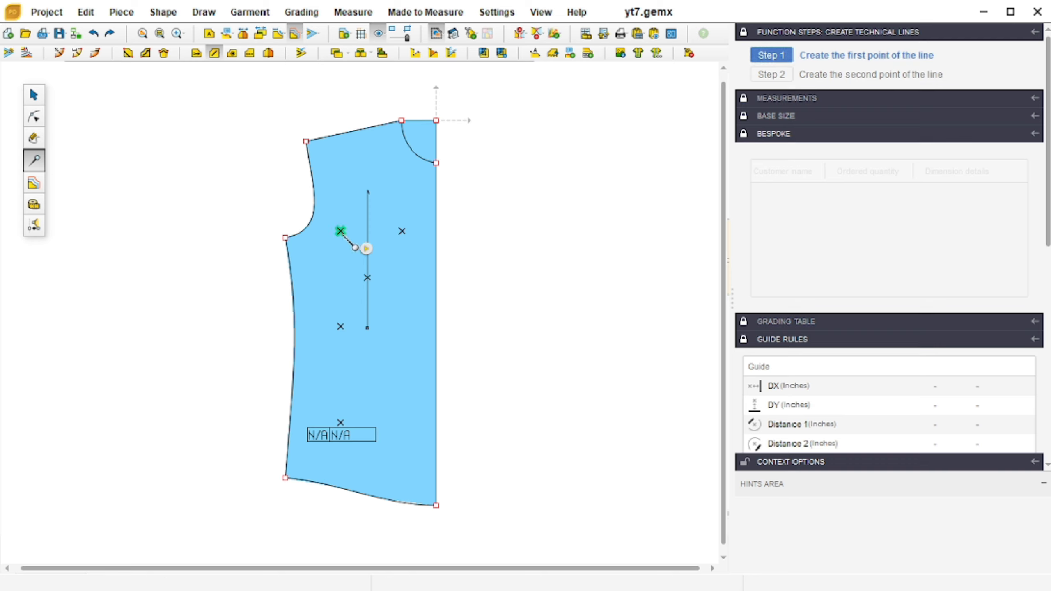
pyautogui.click(340, 231)
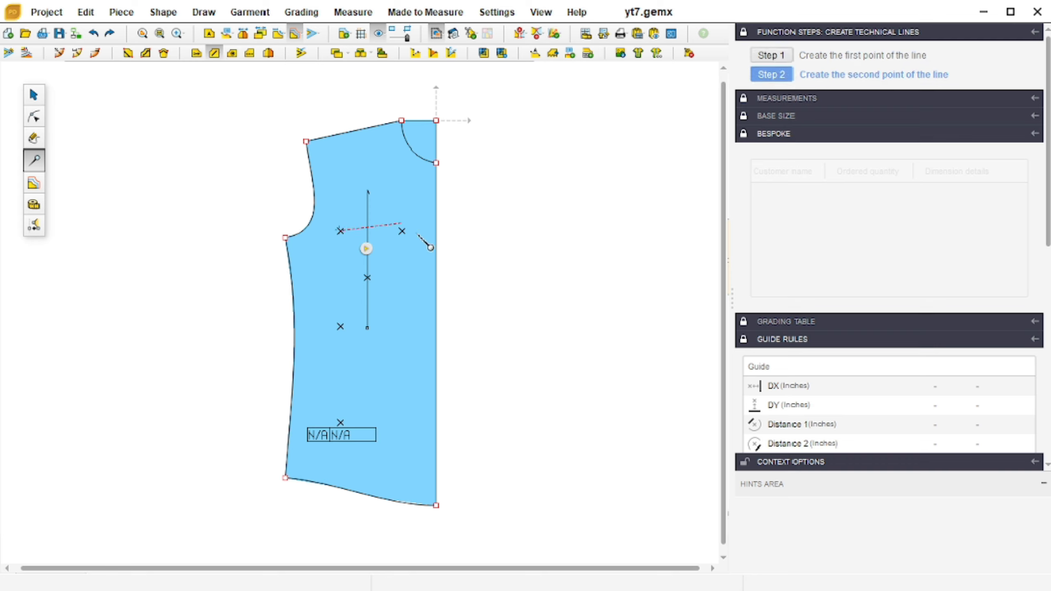
pyautogui.click(402, 231)
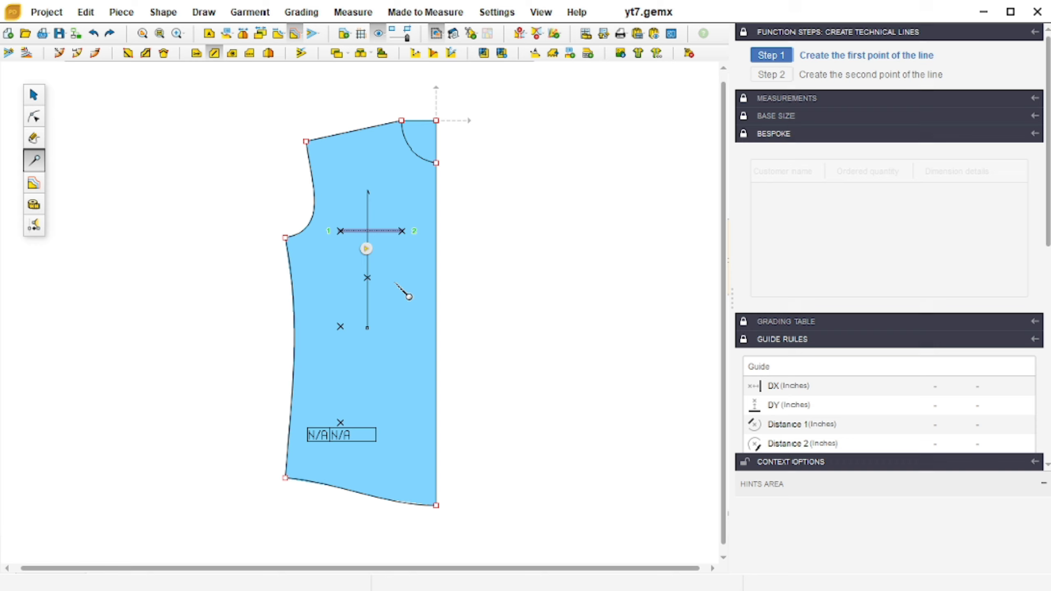
pyautogui.click(340, 327)
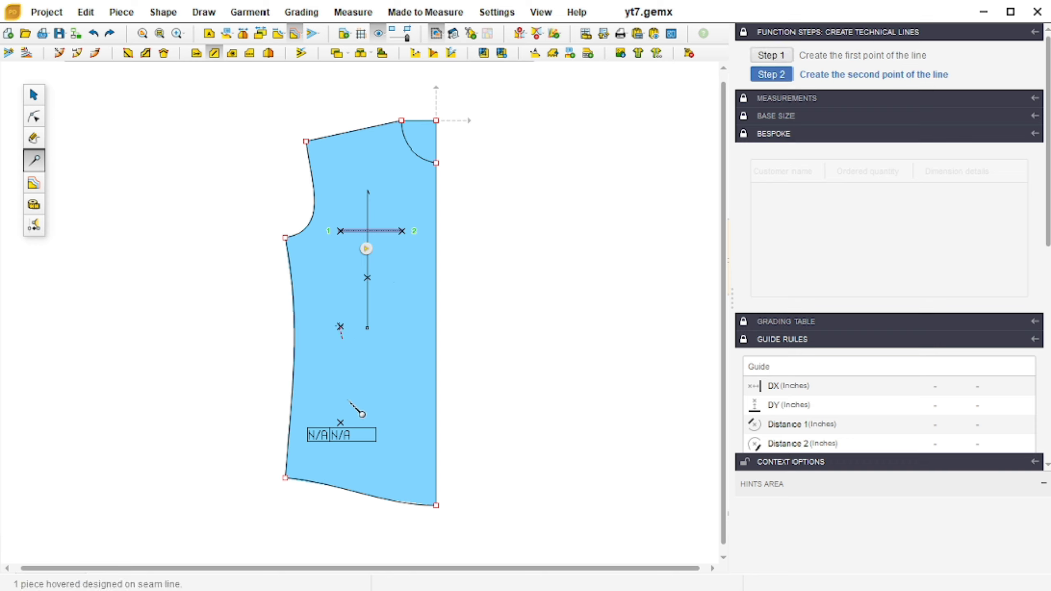
pyautogui.click(340, 423)
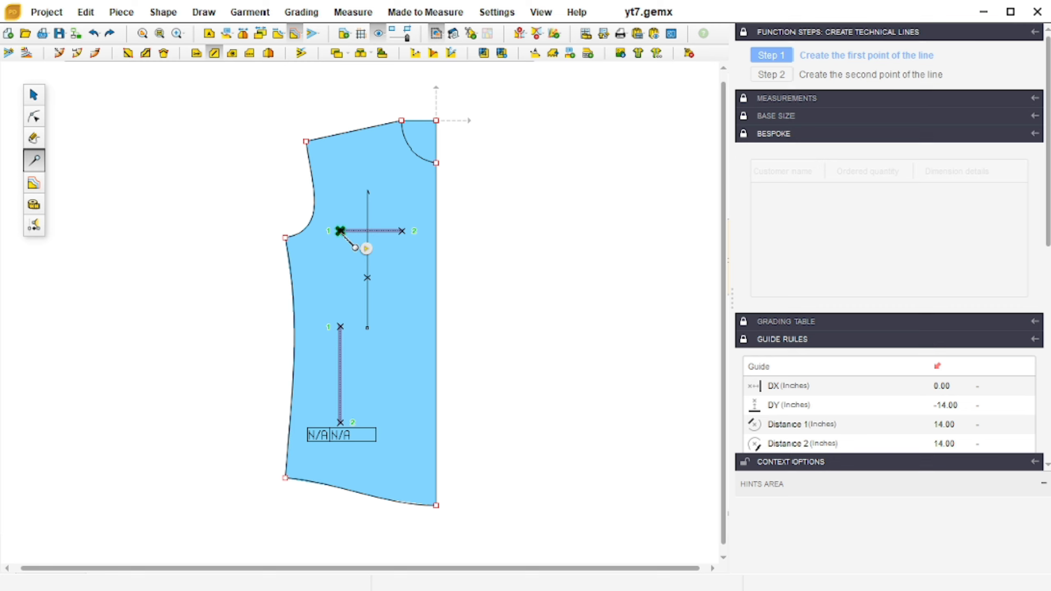
# - Create a third technical line about 9.9 inches long, running from near the upper armhole-side point out past the piece's armhole edge
pyautogui.click(340, 231)
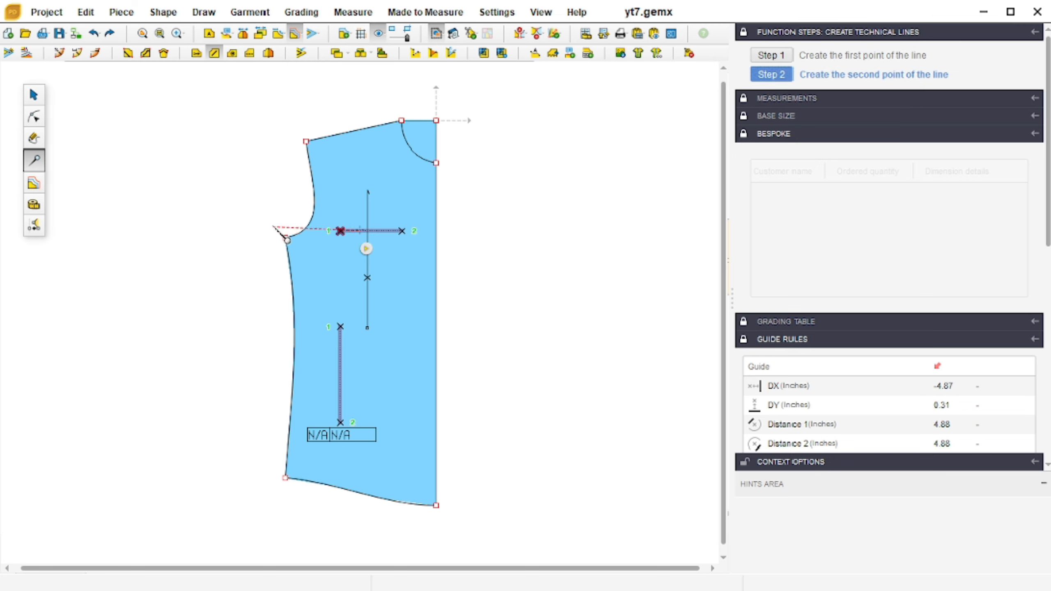
pyautogui.click(226, 237)
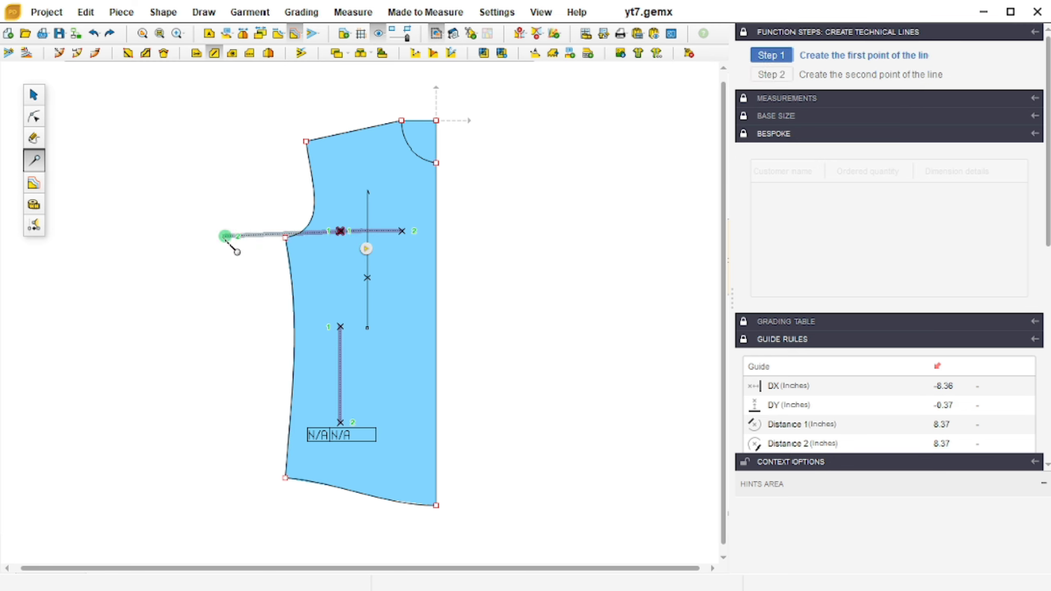
pyautogui.press('Escape')
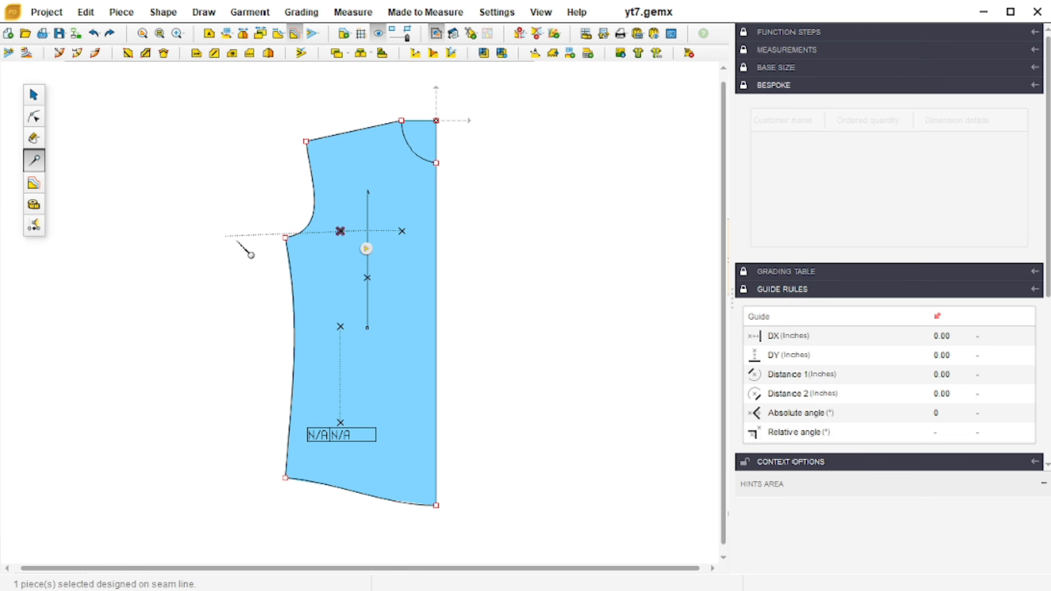
# - Review the properties of the line crossing the armhole and try the Common, Button hole and Pocket line types on it
pyautogui.click(232, 237)
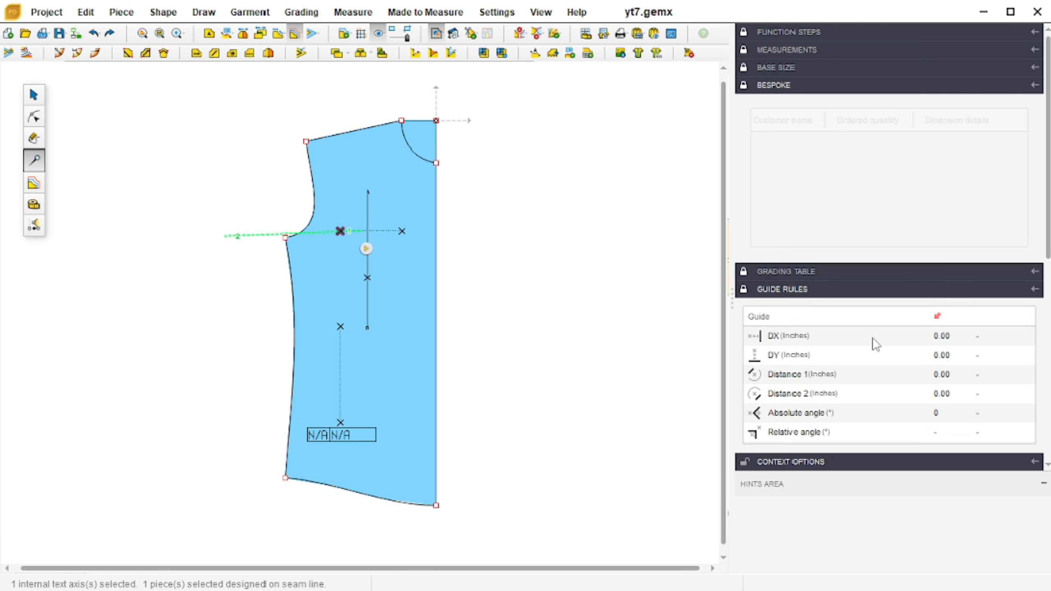
pyautogui.scroll(-5, 876, 344)
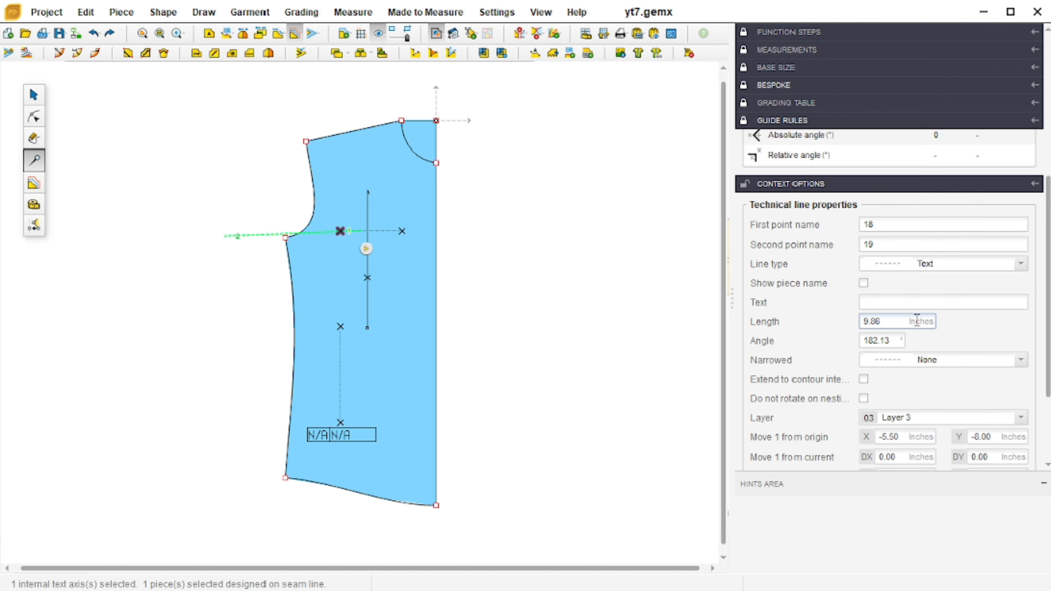
pyautogui.scroll(-3, 777, 347)
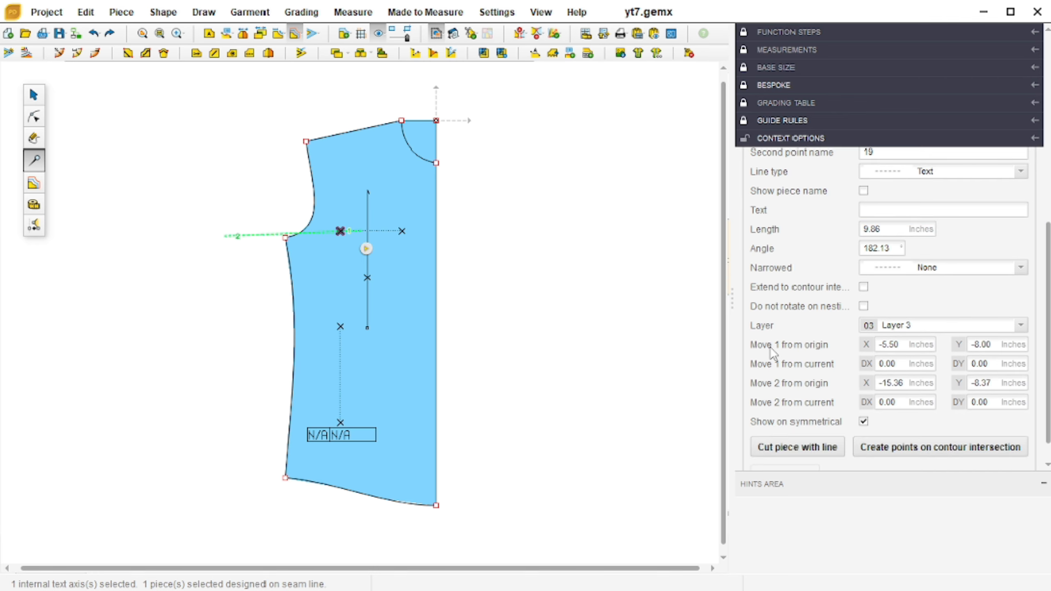
pyautogui.click(897, 344)
pyautogui.click(926, 378)
pyautogui.scroll(3, 899, 275)
pyautogui.click(1021, 309)
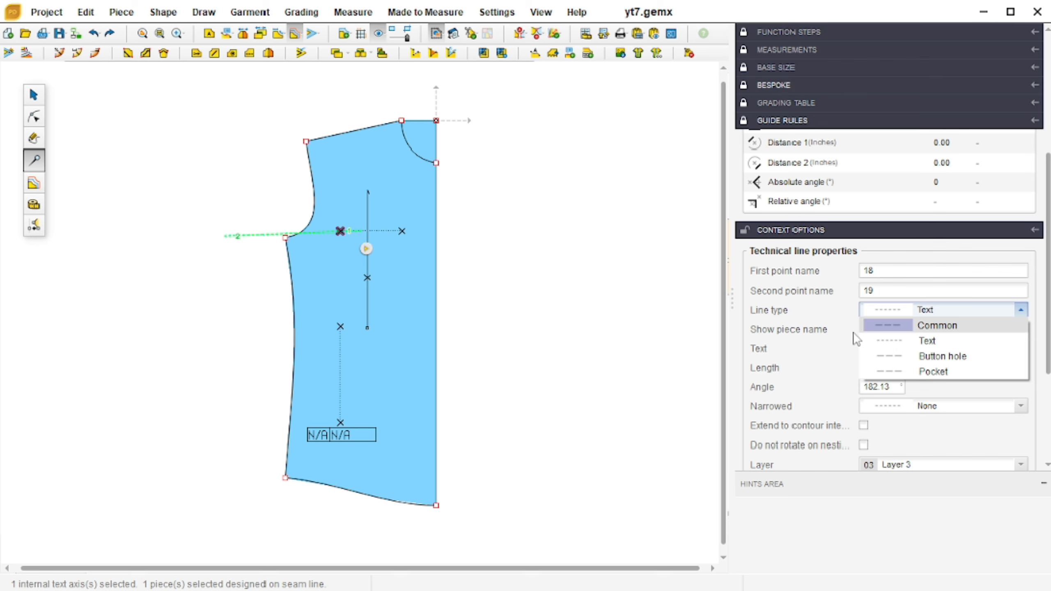
pyautogui.click(889, 326)
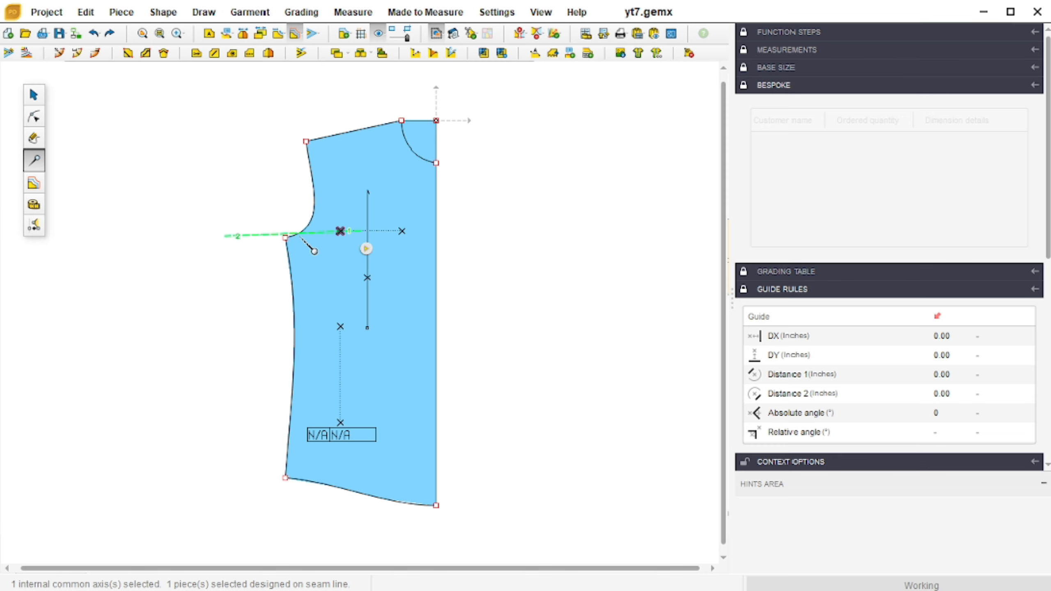
pyautogui.scroll(3, 301, 238)
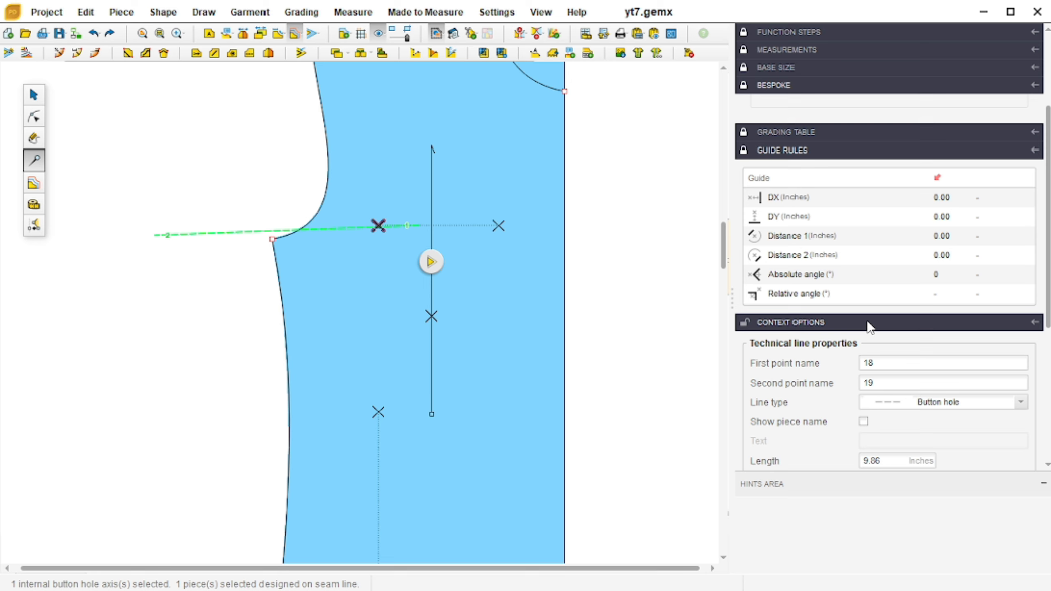
pyautogui.click(871, 325)
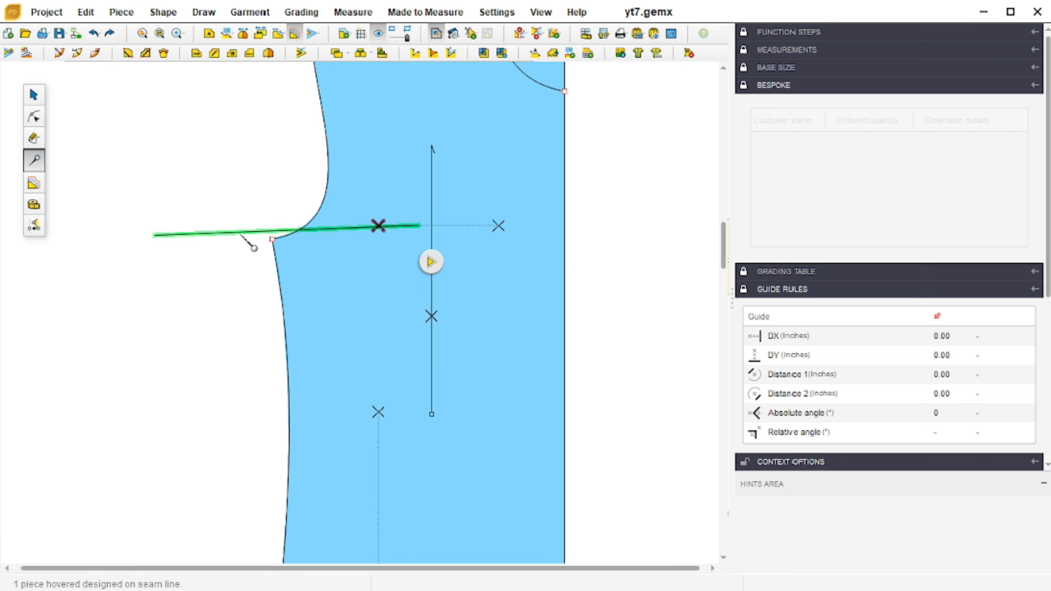
# - Delete the technical line that extends past the armhole
pyautogui.press('Delete')
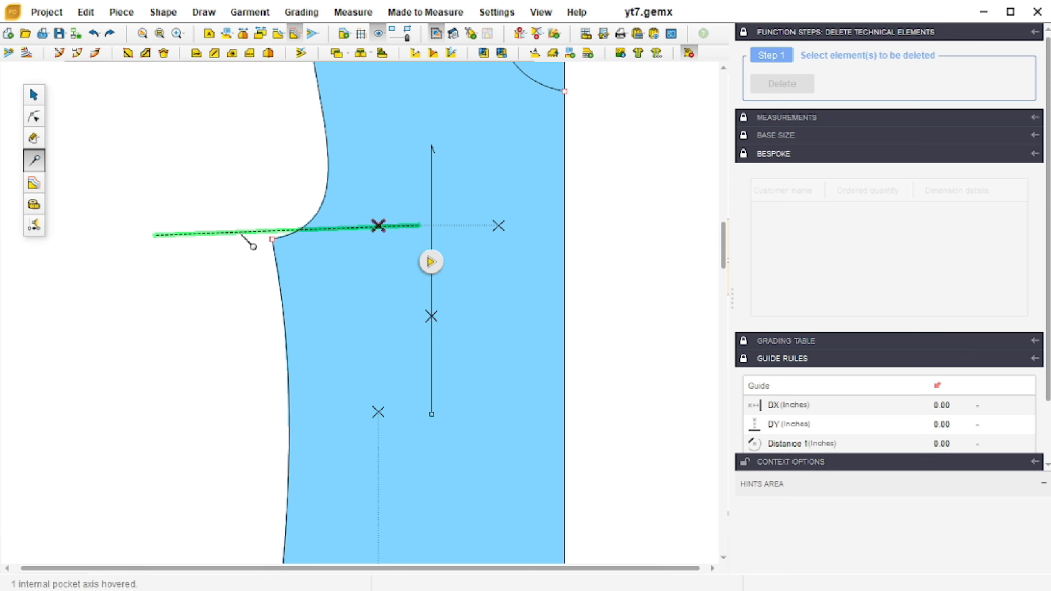
pyautogui.click(242, 233)
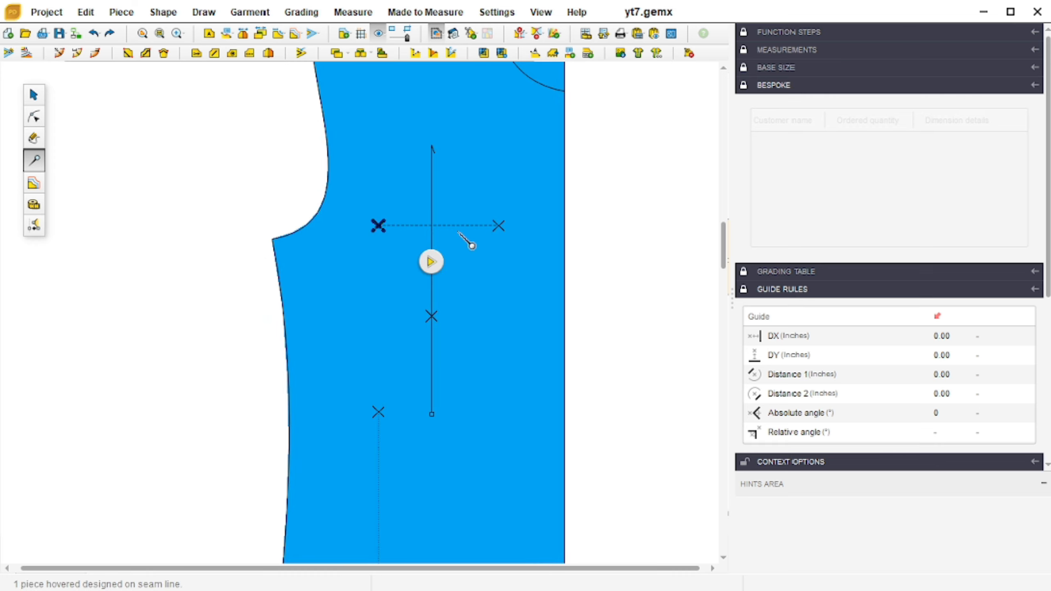
# - Change the vertical technical line's type to Common
pyautogui.click(356, 482)
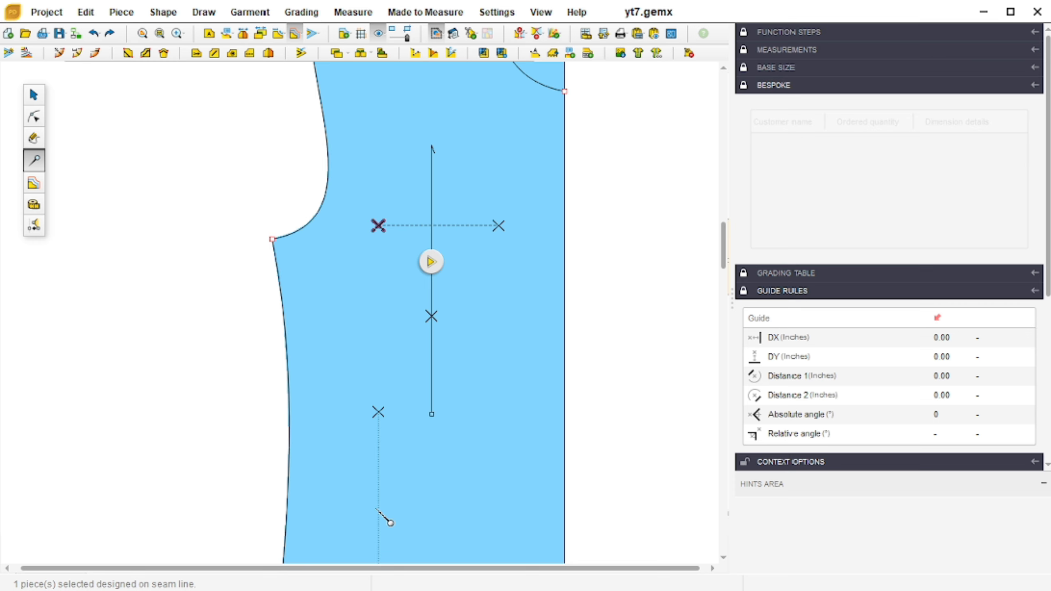
pyautogui.click(378, 511)
pyautogui.click(1021, 357)
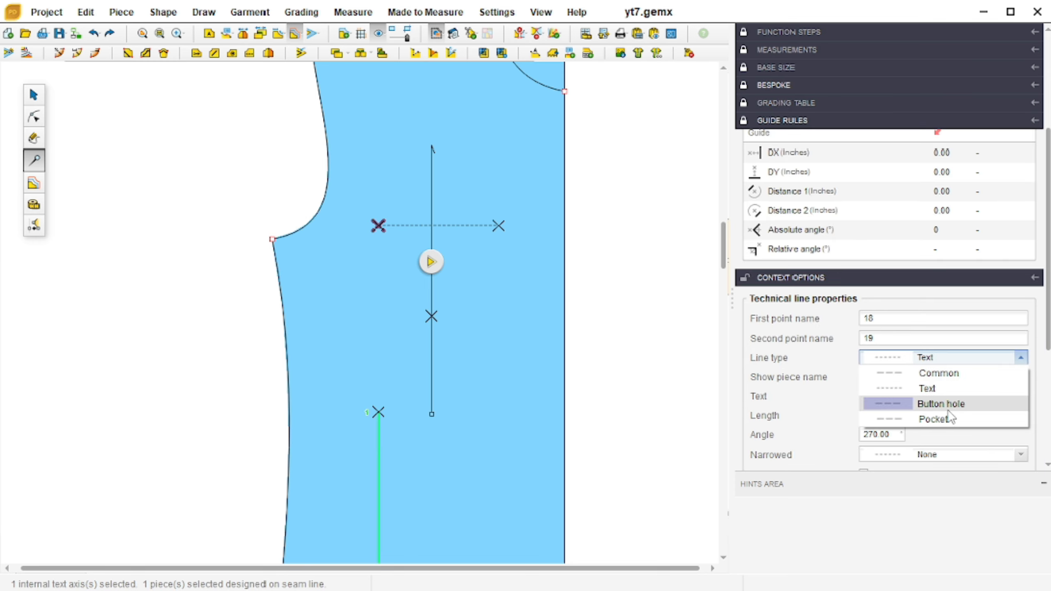
pyautogui.click(915, 374)
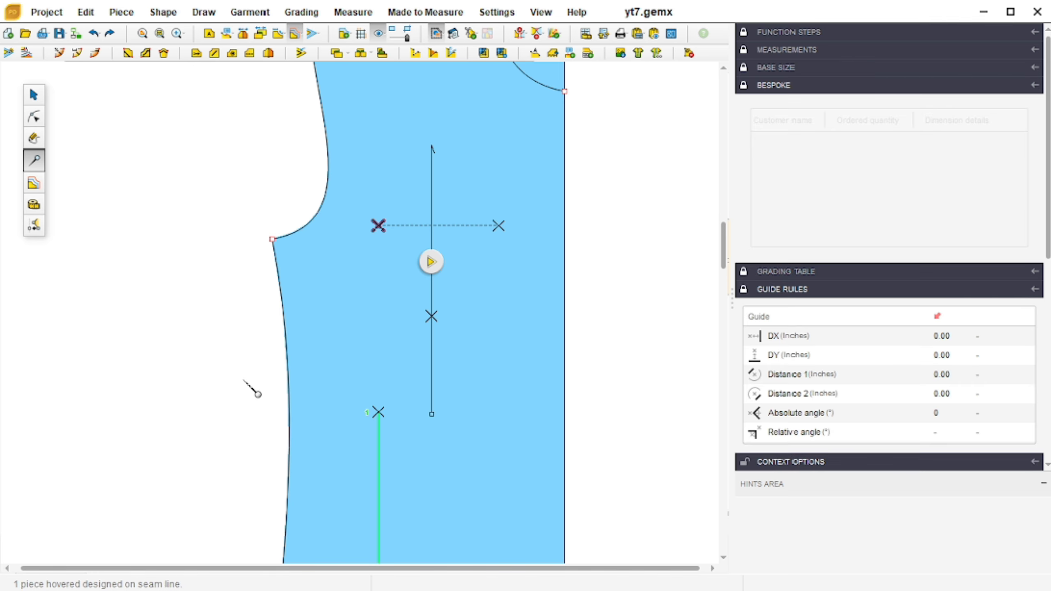
# - Clear the guide reference at the upper armhole-side point and return to piece selection mode
pyautogui.click(375, 222)
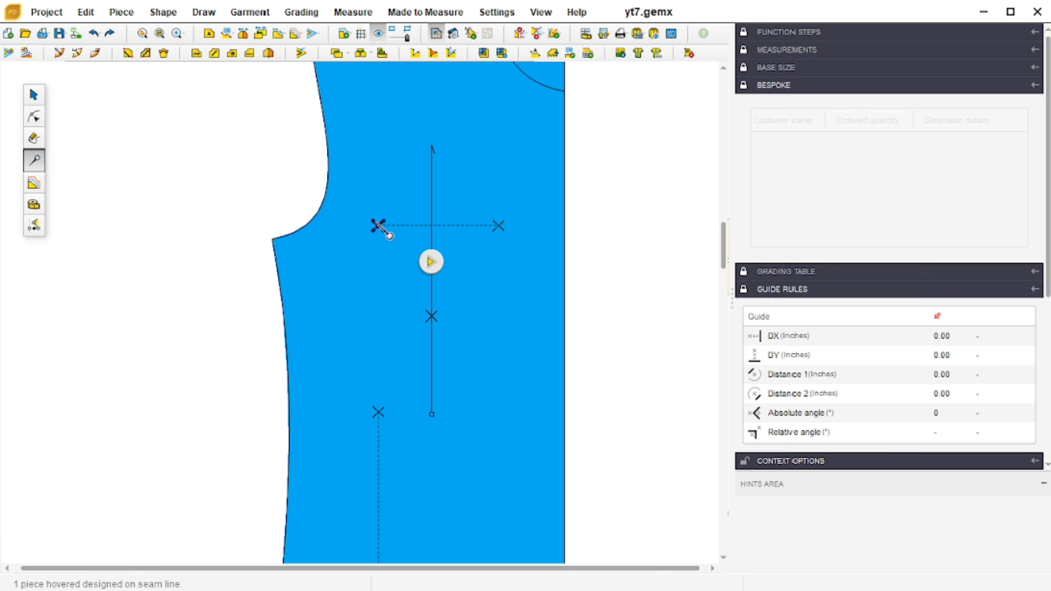
pyautogui.click(33, 95)
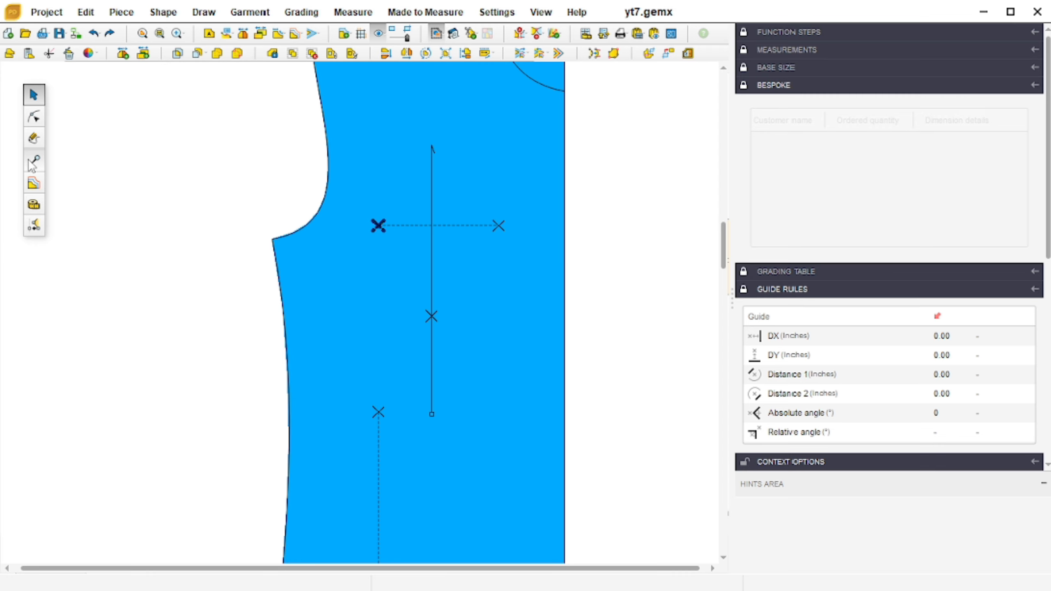
pyautogui.click(33, 160)
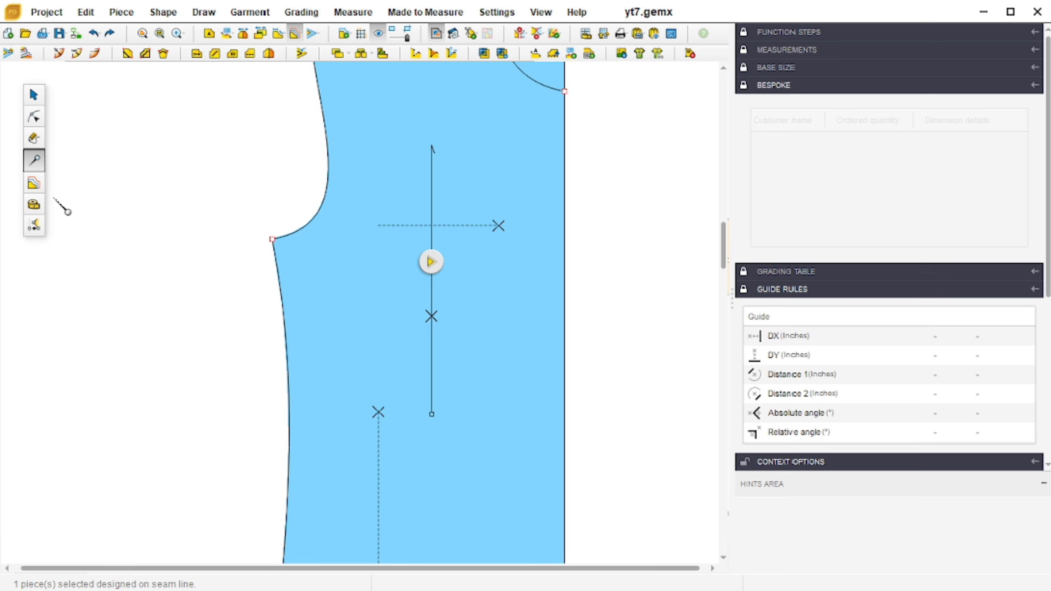
pyautogui.press('Escape')
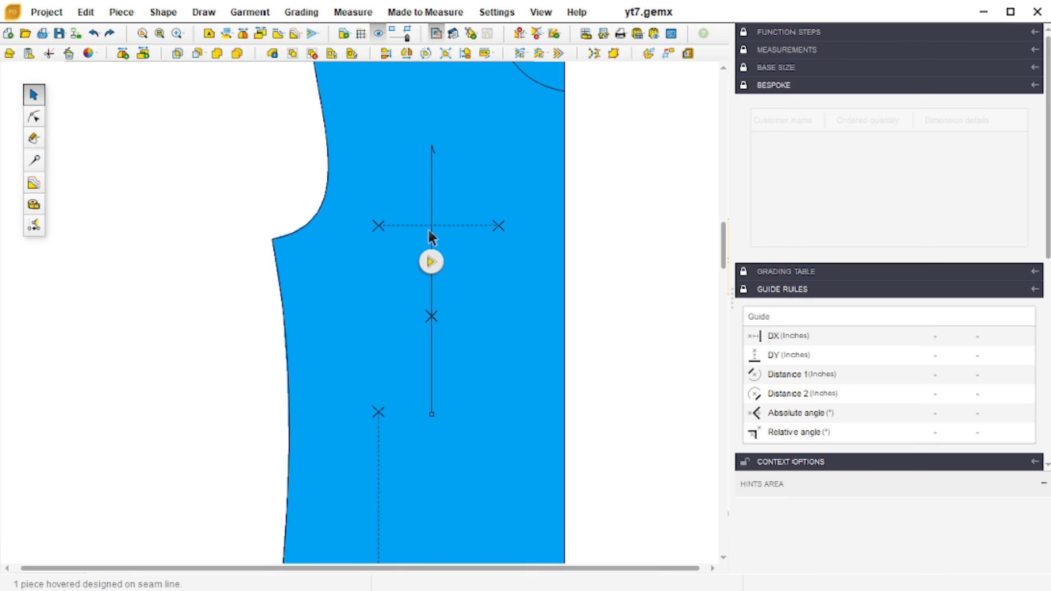
pyautogui.scroll(-1, 428, 231)
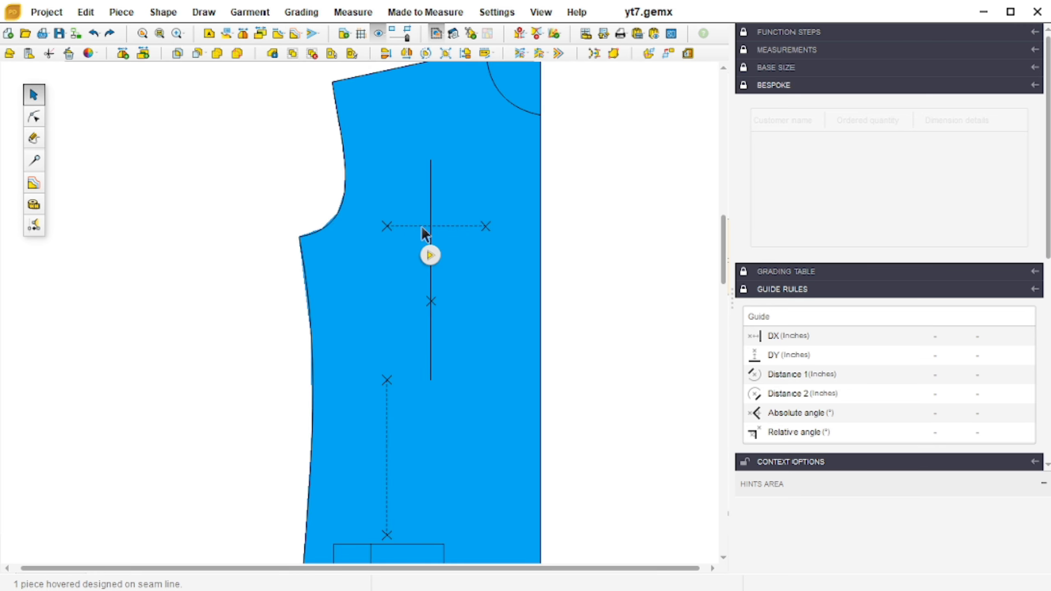
pyautogui.scroll(-1, 423, 228)
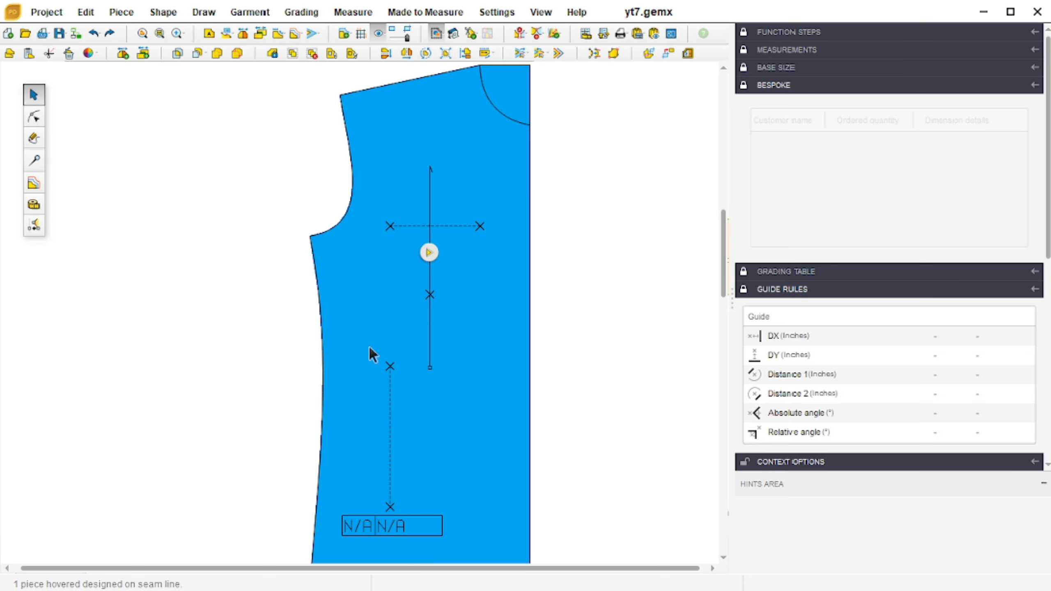